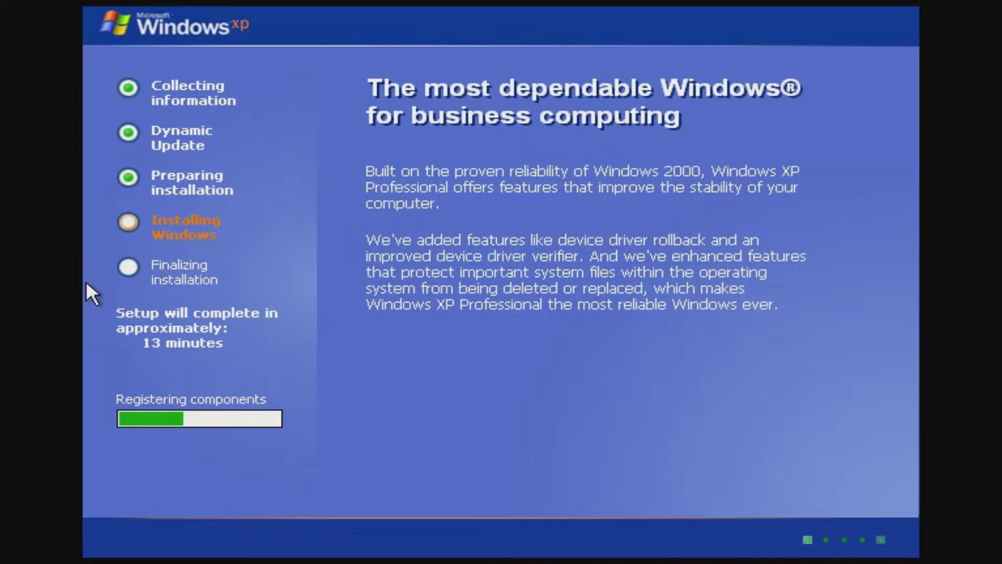
- Launch taskmgr from a command prompt during Windows setup and examine the computer's activity
key(shift+F10)
text(taskmgr)
key(Return)
click(329, 87)
double_click(418, 172)
drag(550, 66, 511, 393)
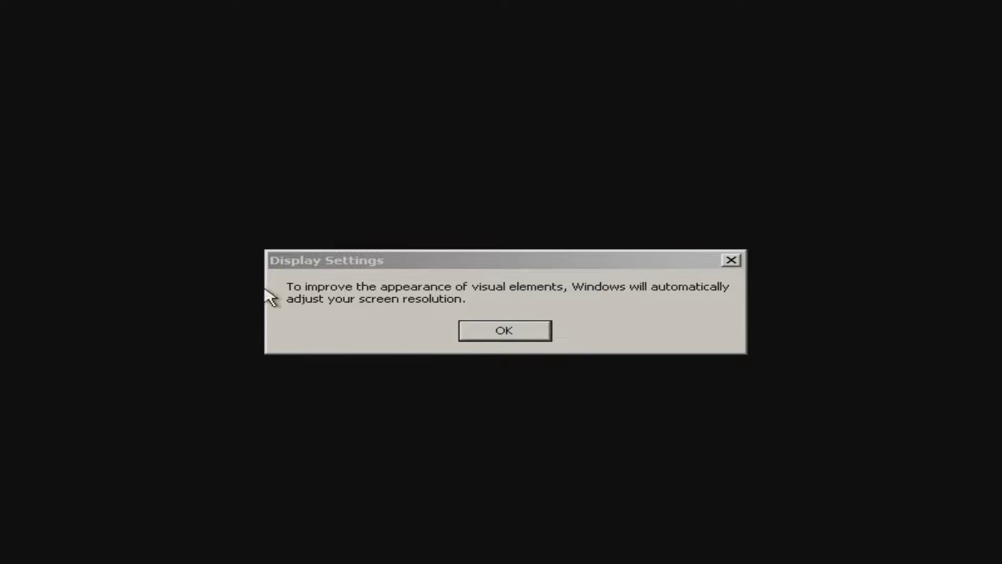
- Accept the automatic screen resolution adjustment and keep the new monitor settings
click(494, 336)
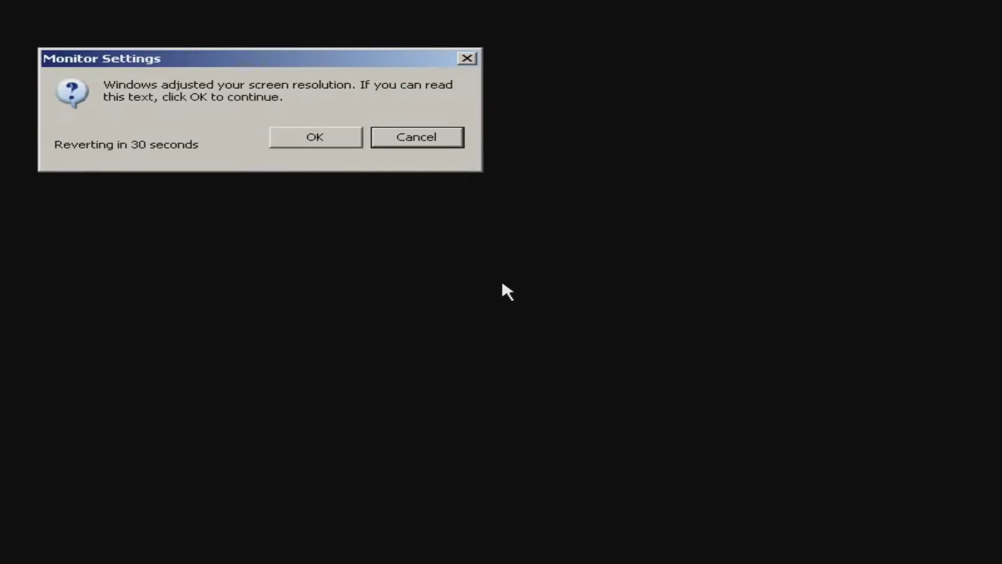
click(331, 143)
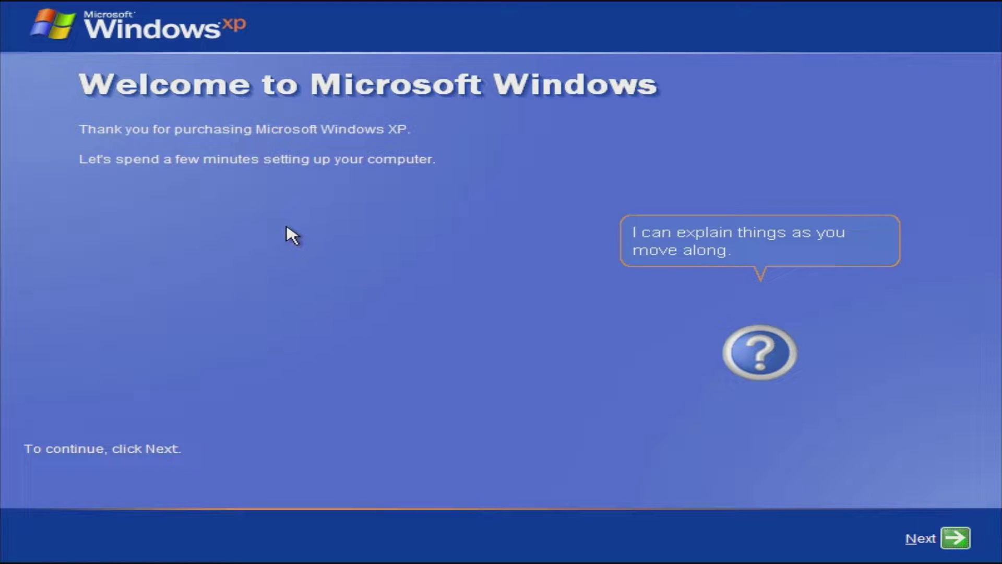
- Start the Windows welcome setup and choose Not right now for Automatic Updates
click(962, 547)
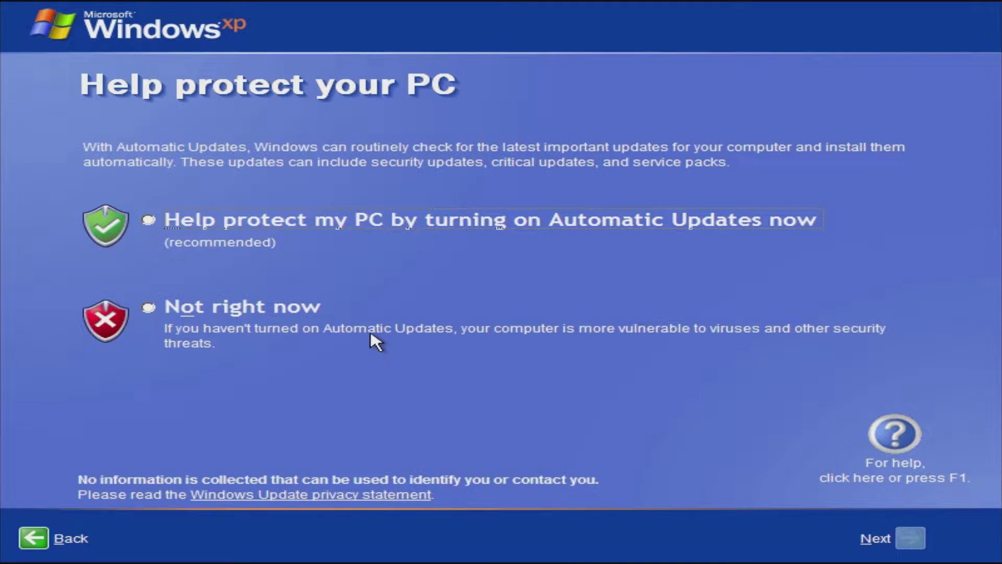
click(149, 307)
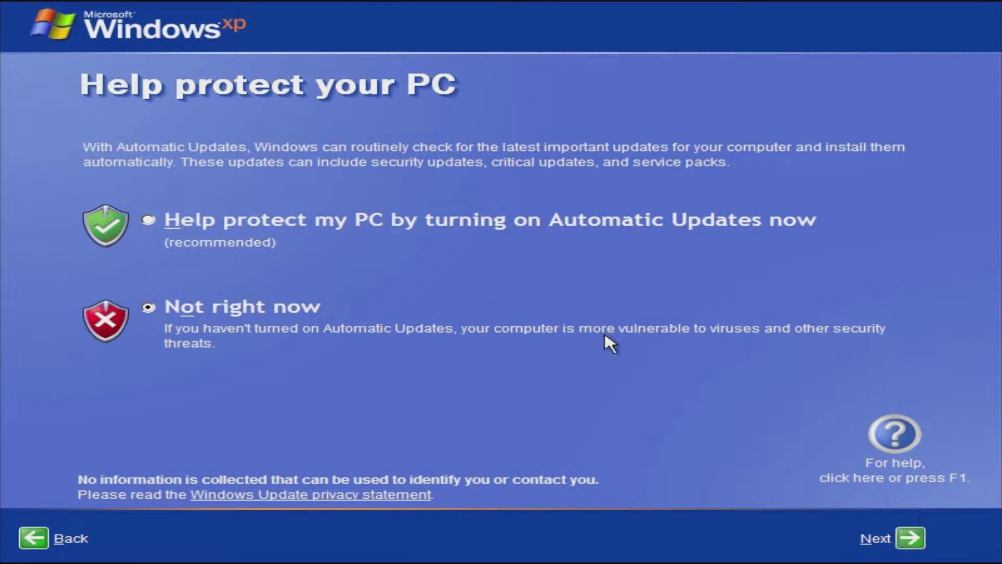
click(896, 536)
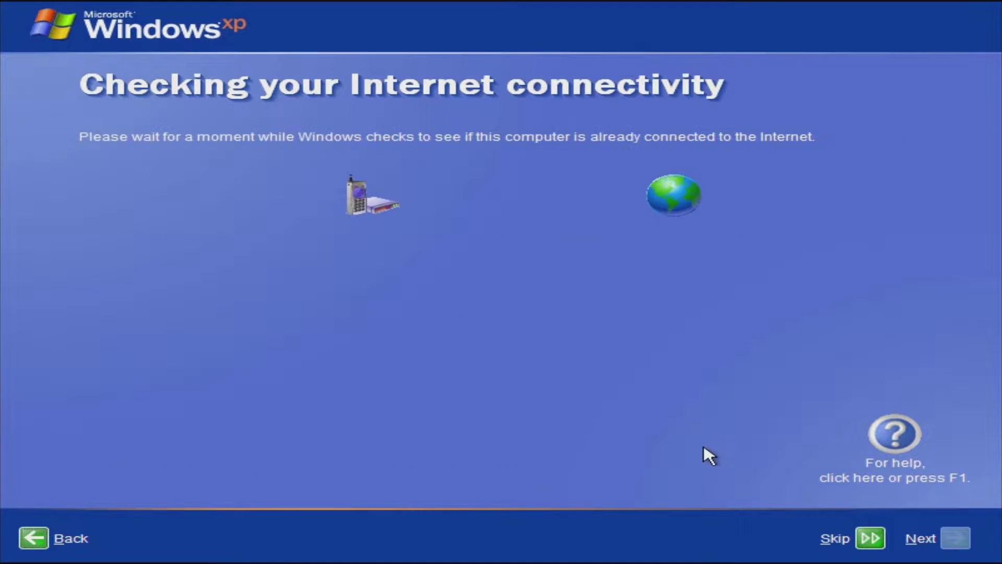
- Skip the Internet connectivity check and continue to the user names page
click(876, 538)
click(123, 216)
click(955, 537)
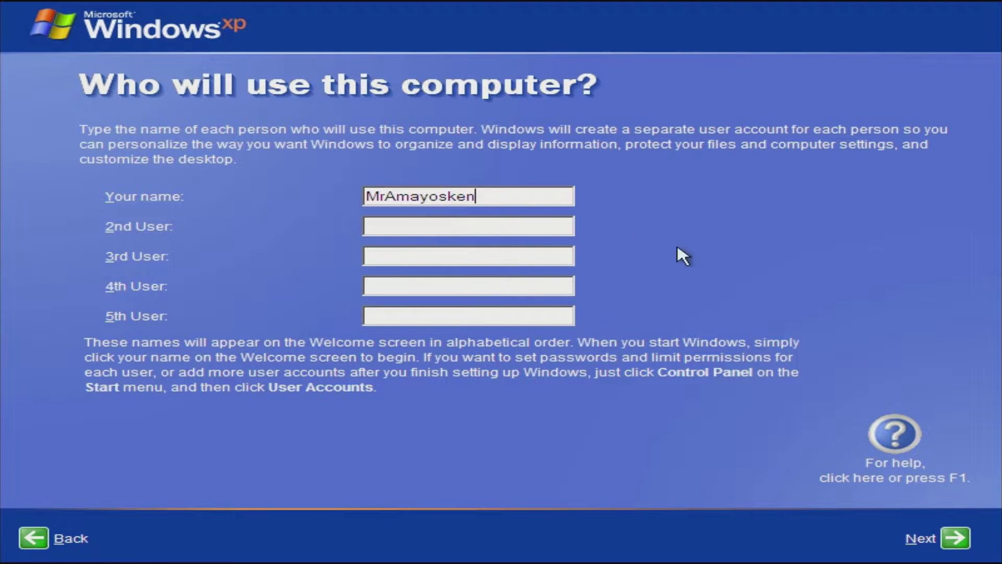
- Confirm the first user's name and finish the Windows welcome setup
click(953, 539)
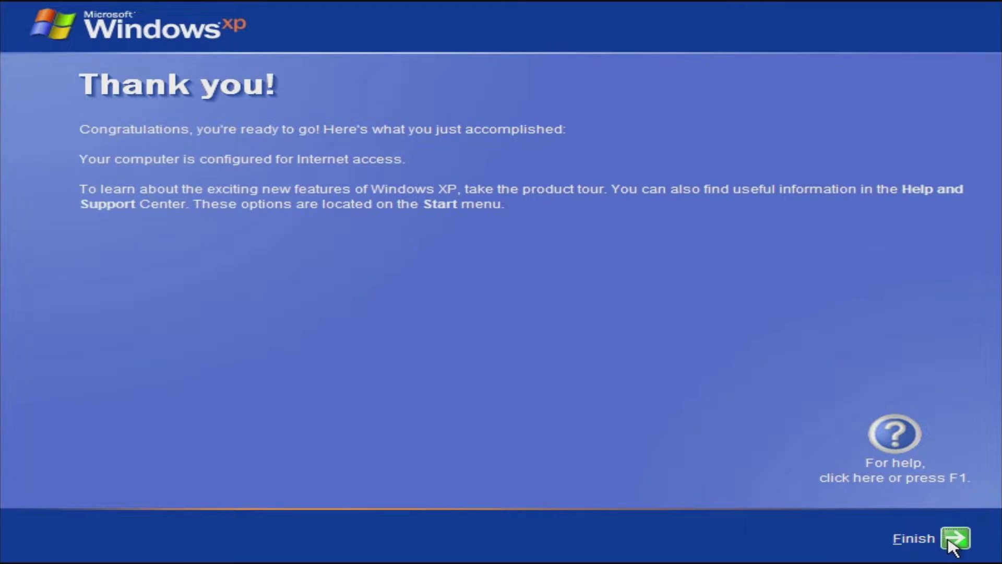
click(949, 541)
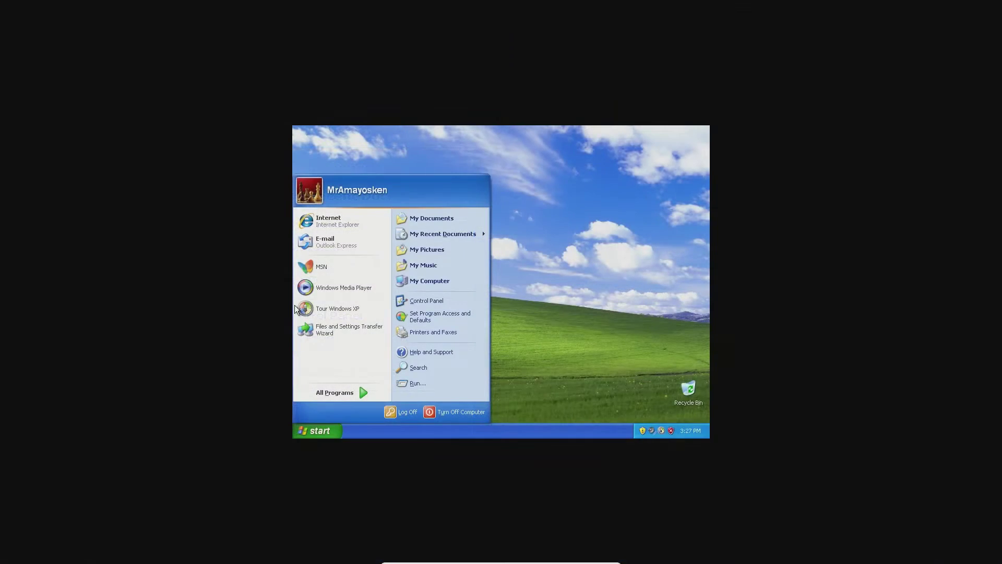
- Try to install Oracle VM VirtualBox Guest Additions 6.1.34 with the default components
click(517, 438)
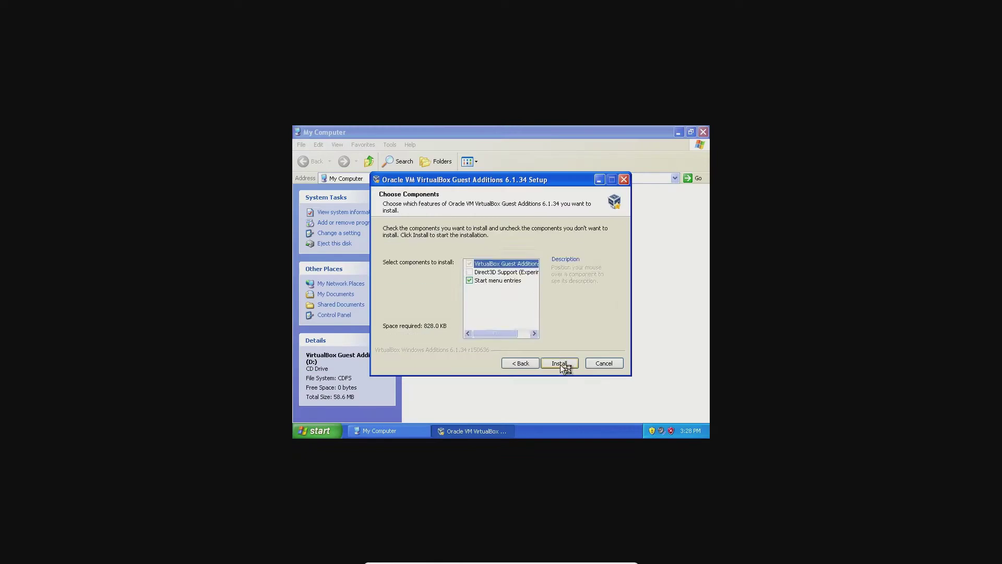
click(560, 364)
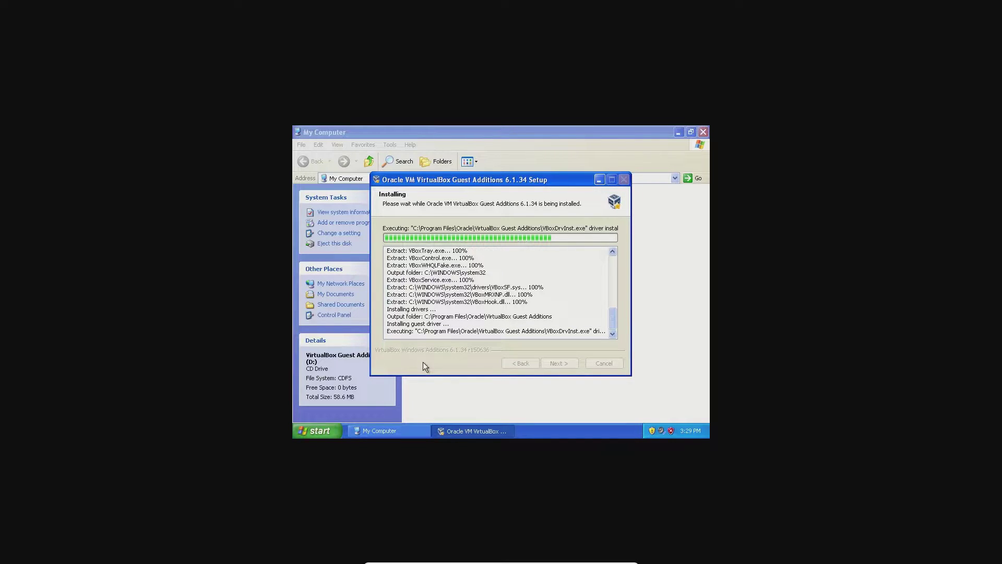
click(434, 330)
- Open Task Manager and examine the running applications, processes and performance during the Guest Additions installation
key(ctrl+shift+Escape)
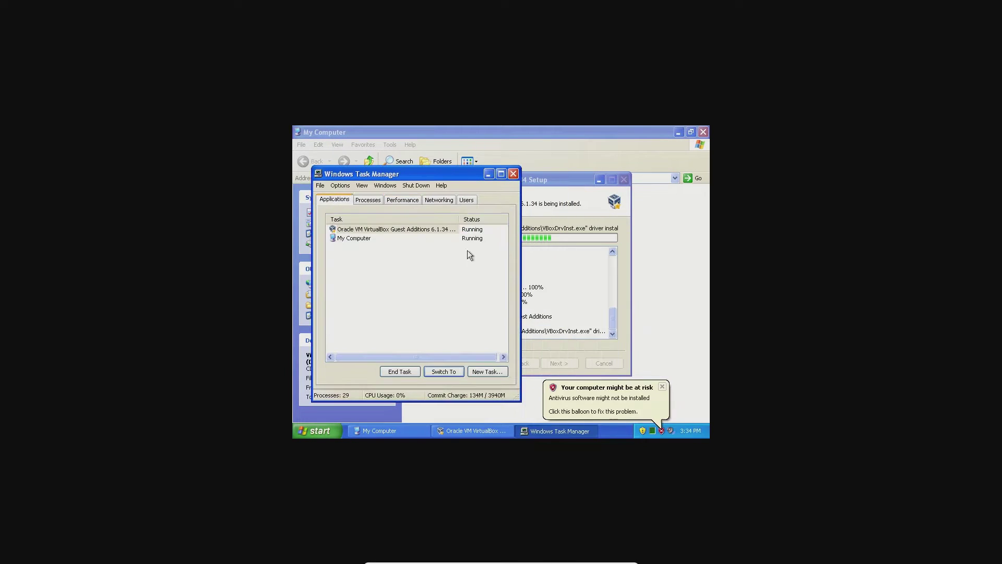
click(513, 173)
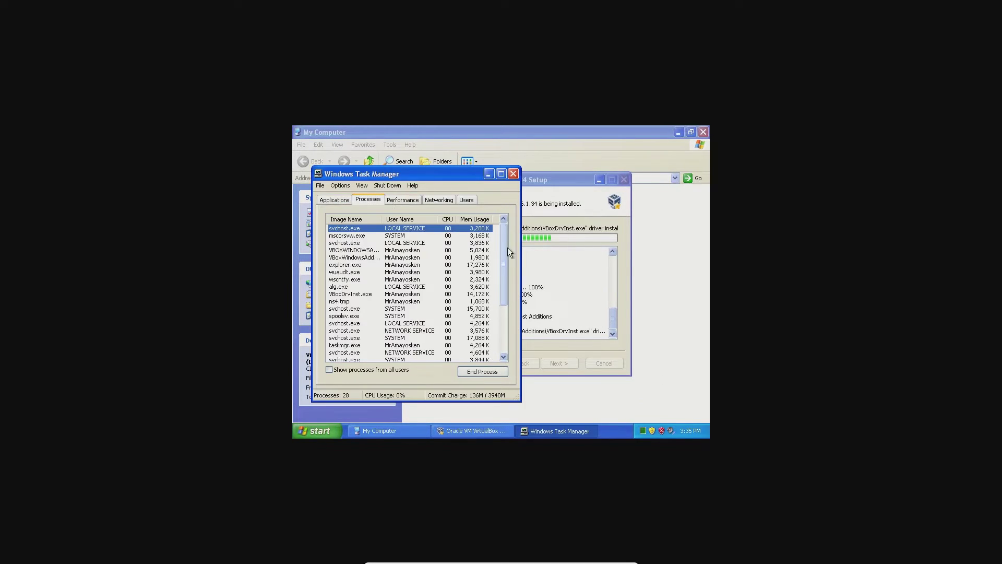
click(407, 197)
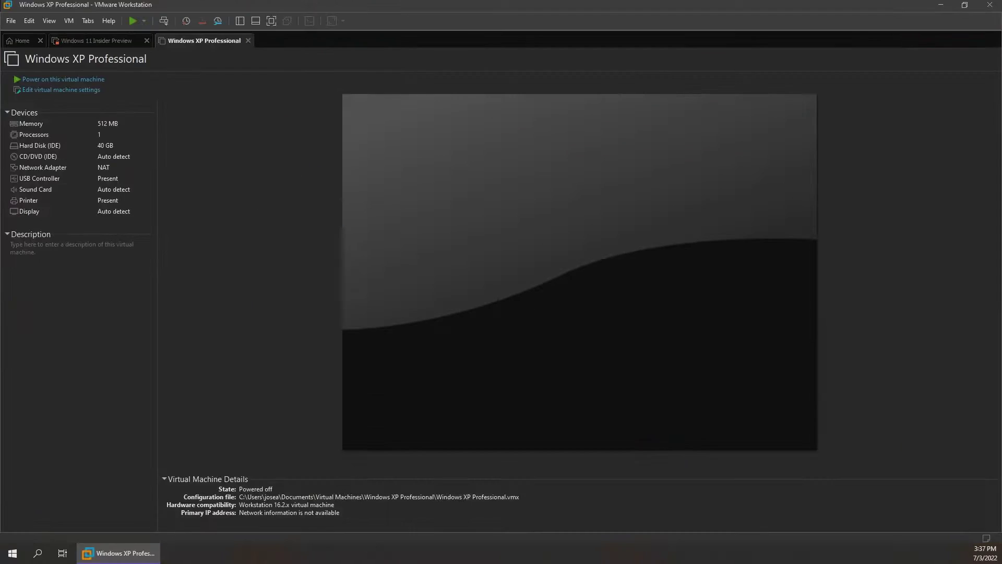
- Switch to VMware Workstation and set the Windows XP Professional machine to 2 GB of memory and 4 processors
double_click(31, 124)
click(345, 141)
click(355, 149)
click(337, 203)
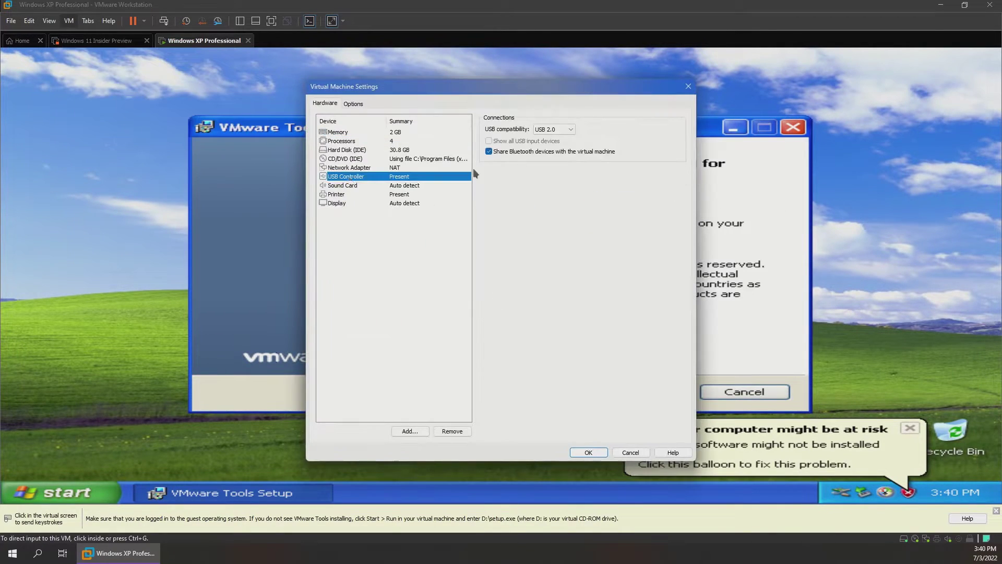
- Review the virtual machine's display and memory hardware settings
click(336, 203)
click(338, 132)
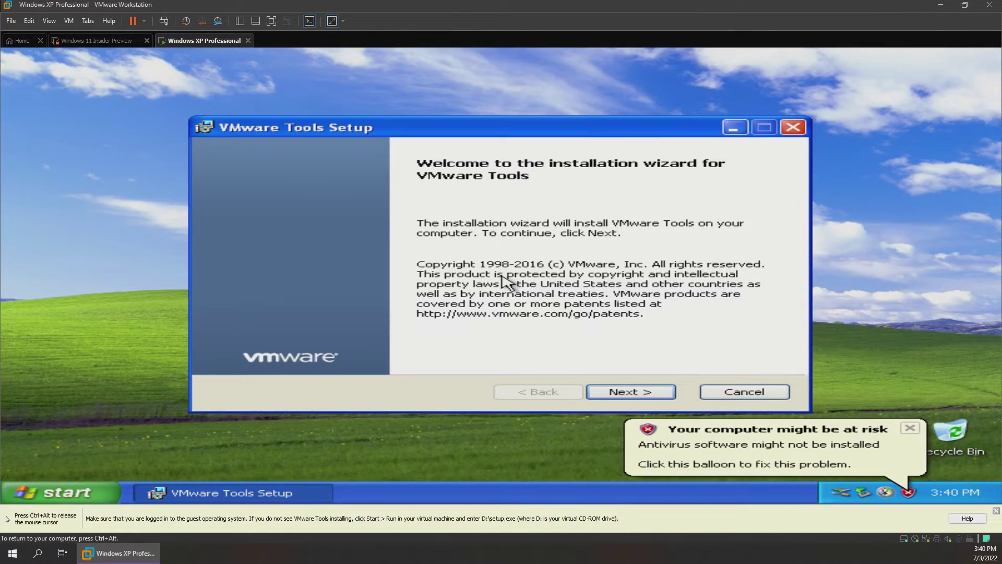
- Install VMware Tools in the Windows XP guest and switch the virtual machine to full screen
click(630, 391)
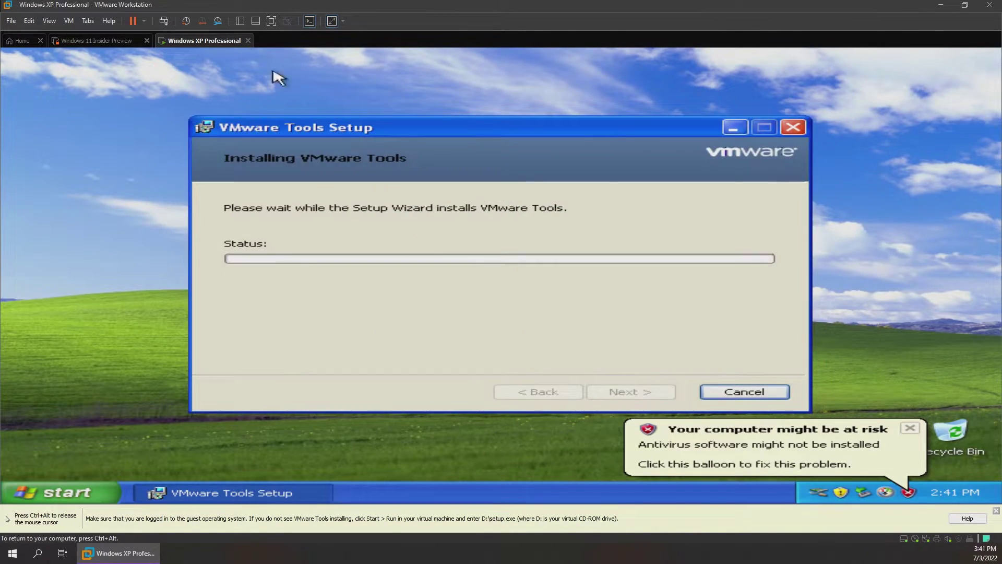
key(ctrl+alt+Return)
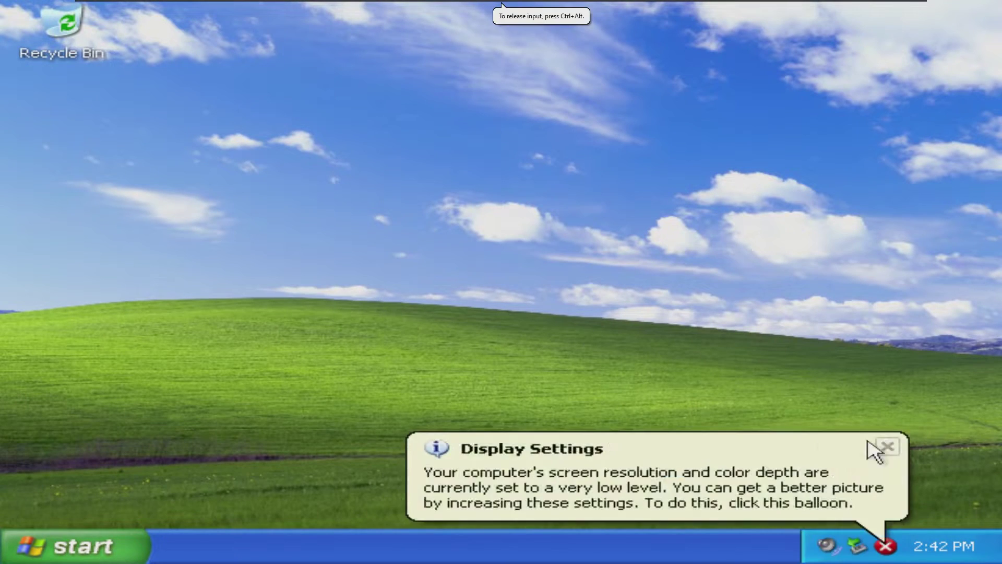
- Check the system volume control and return to the desktop
click(961, 556)
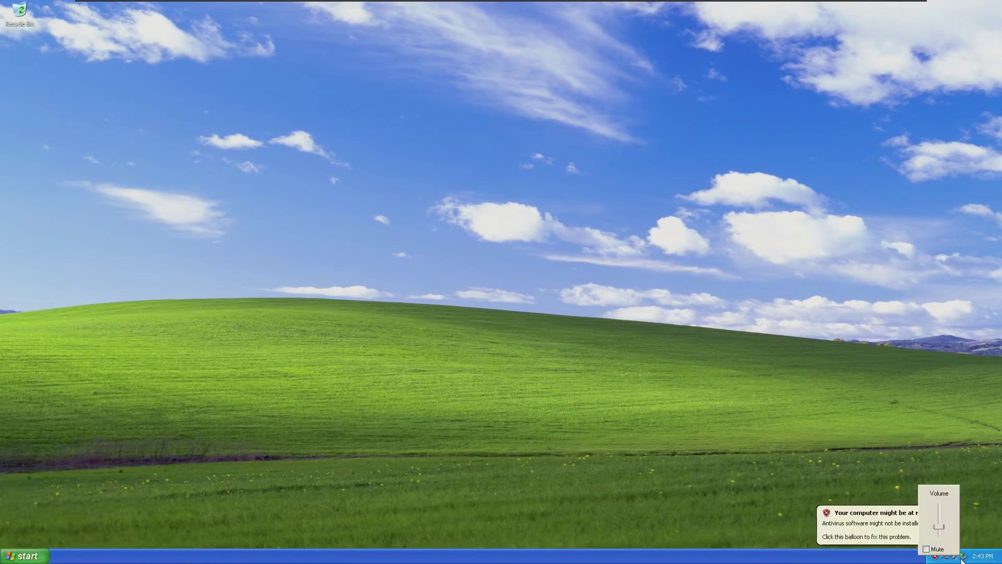
click(505, 280)
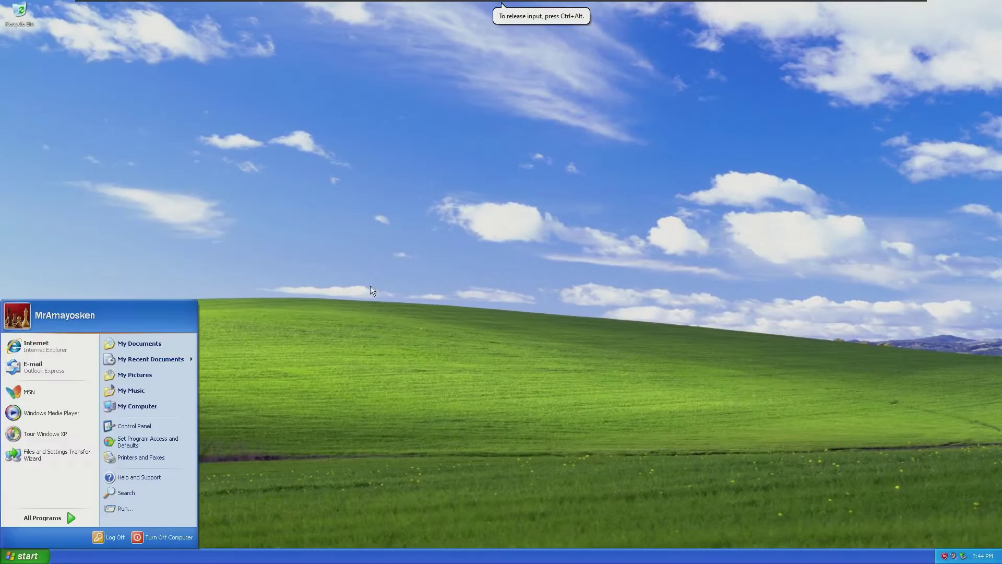
click(239, 394)
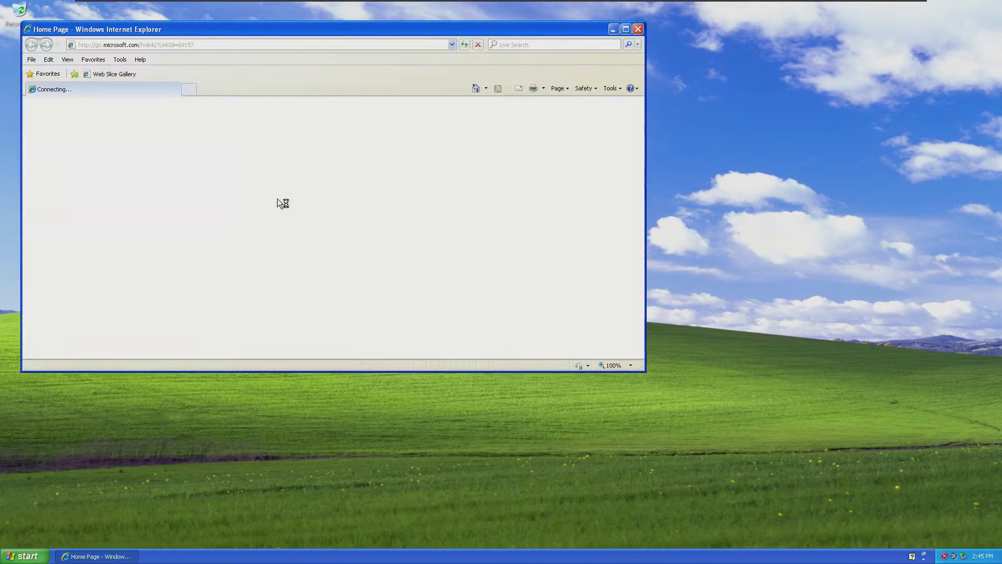
- Open google.com in Internet Explorer and search for chrome
text(google.com)
key(Return)
click(136, 236)
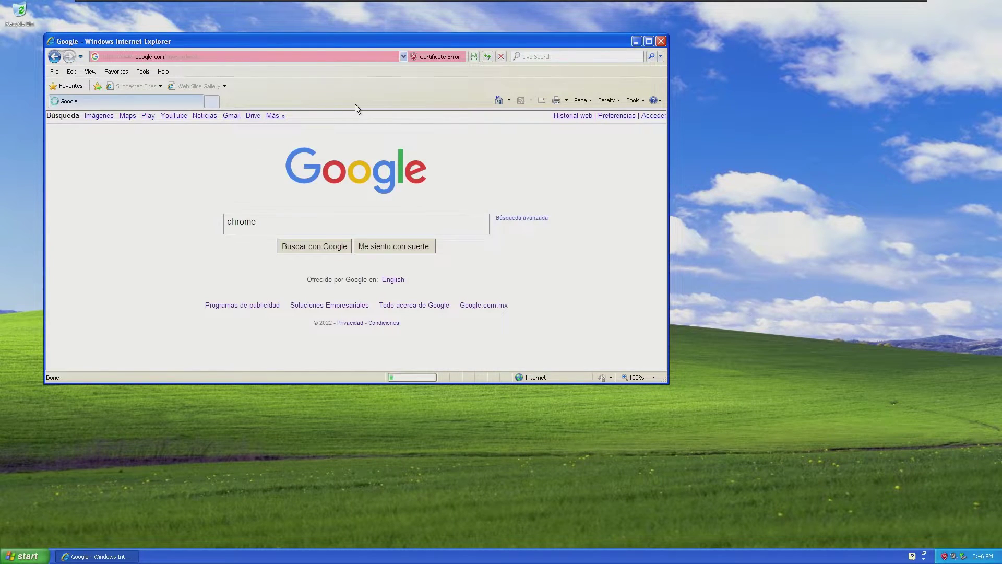
click(334, 296)
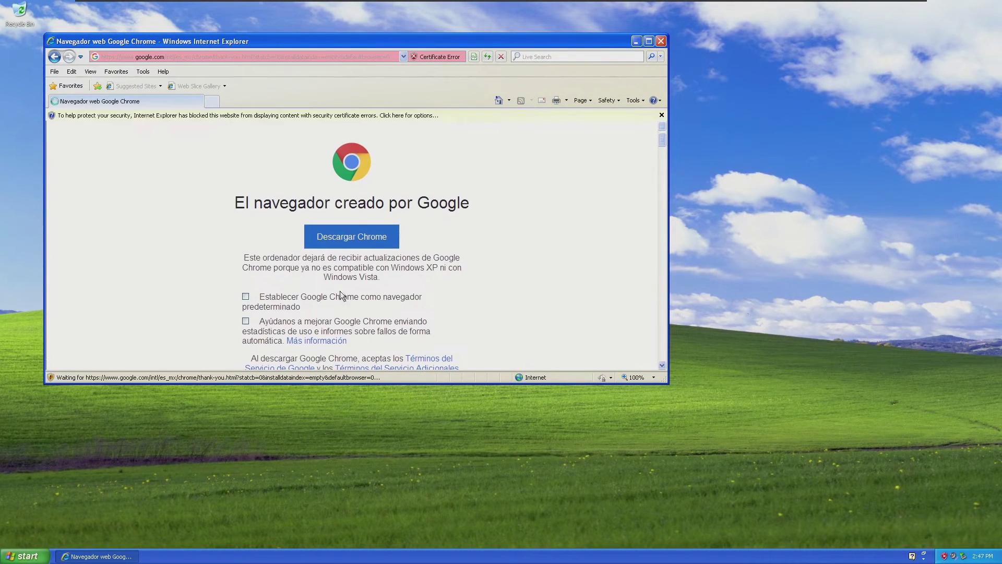
- Download Google Chrome from its download page, using the manual download link, and install it
click(347, 237)
click(283, 327)
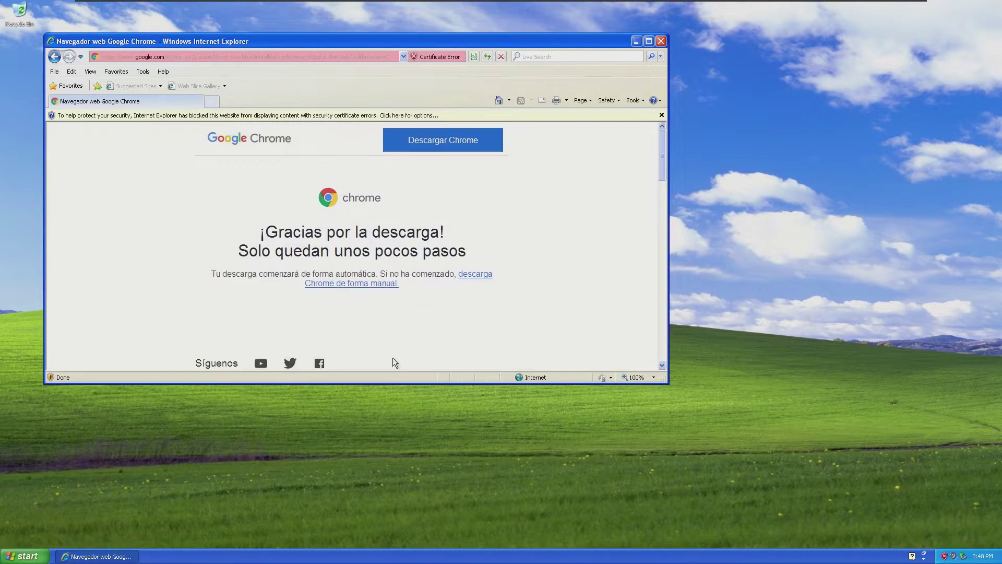
click(162, 235)
click(481, 286)
click(523, 260)
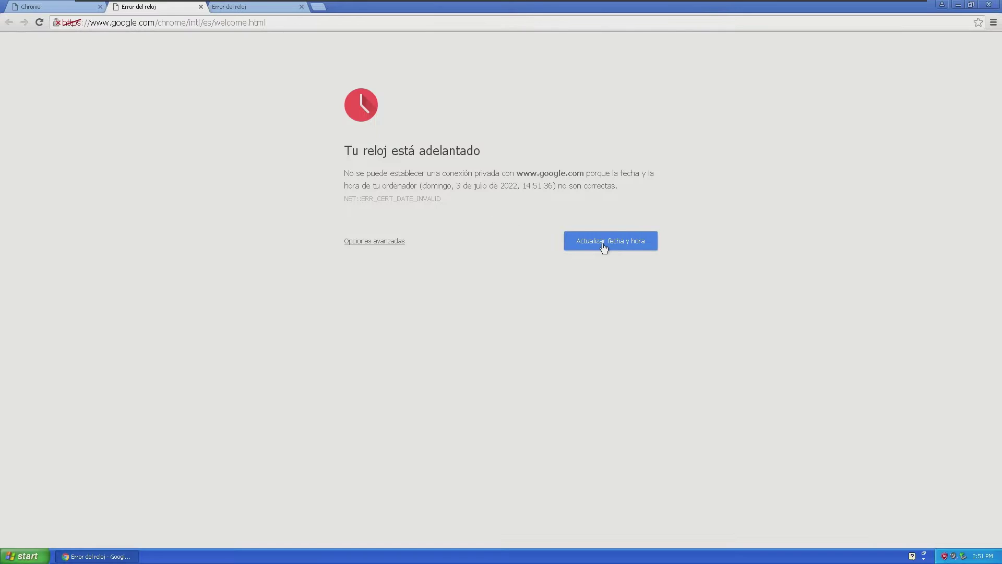
- Adjust the system date and time to address Chrome's clock error
right_click(981, 556)
click(928, 463)
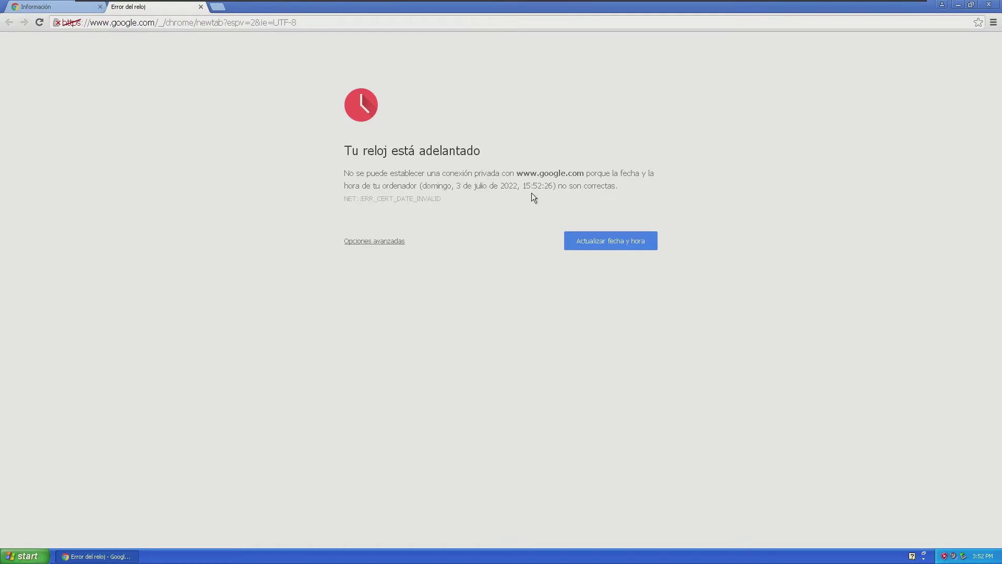
- View the advanced options of Chrome's clock error page and close the browser
click(374, 241)
click(990, 5)
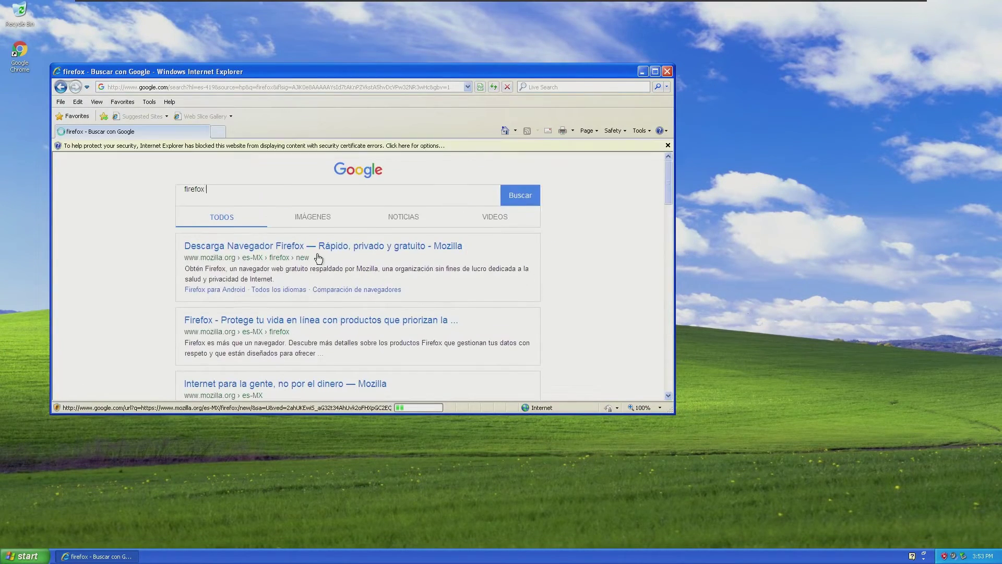
- Refine the Google search to firefox 52.9 and look through the results
text(52.9)
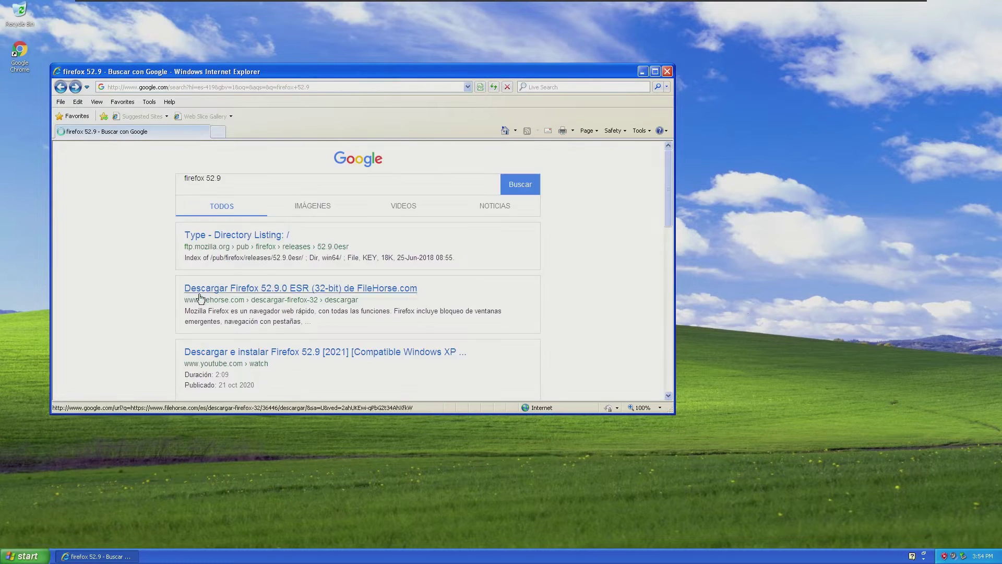
scroll(153, 312, down, 10)
scroll(153, 308, up, 10)
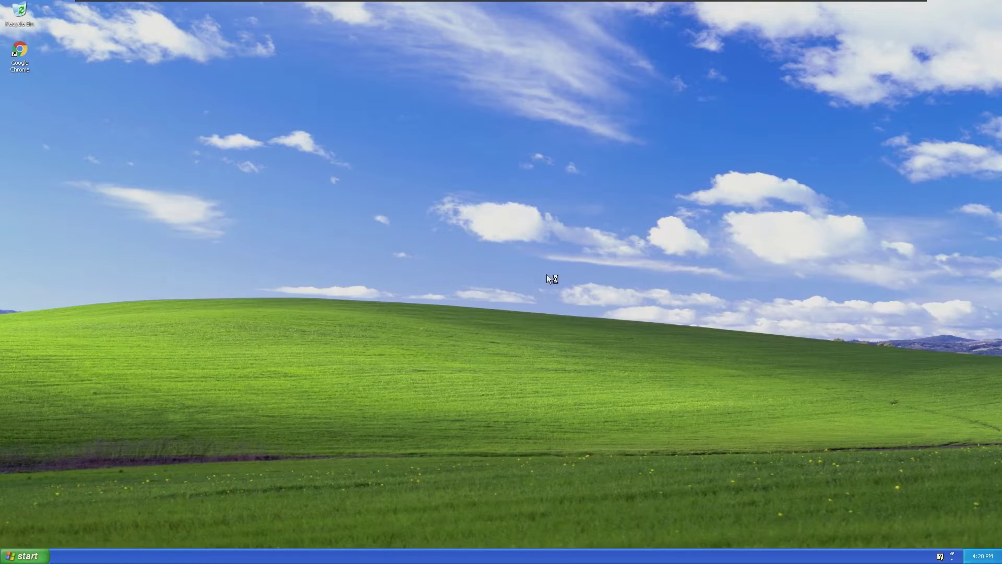
- Open the My Documents folder and cancel the Found New Hardware Wizard
click(26, 555)
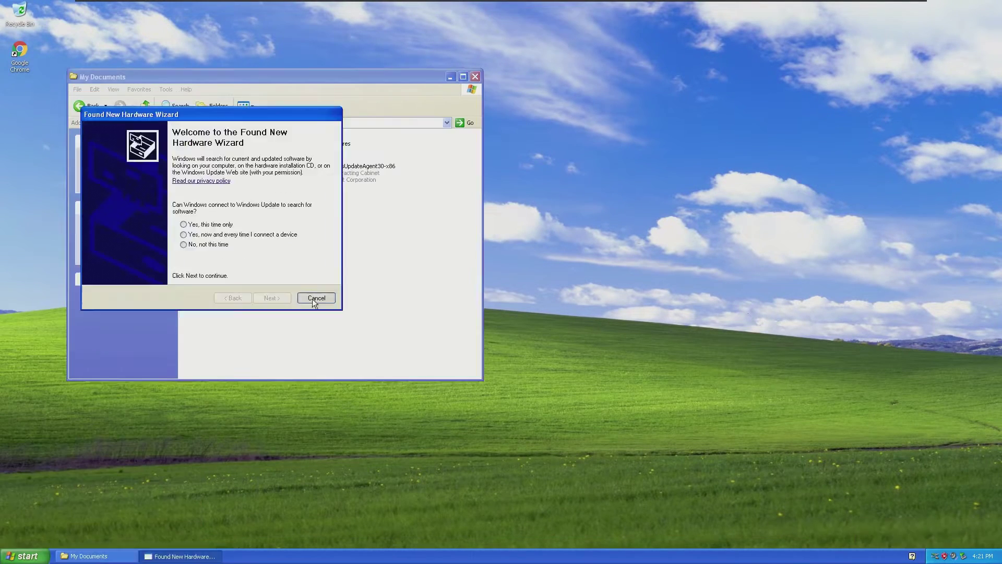
click(314, 298)
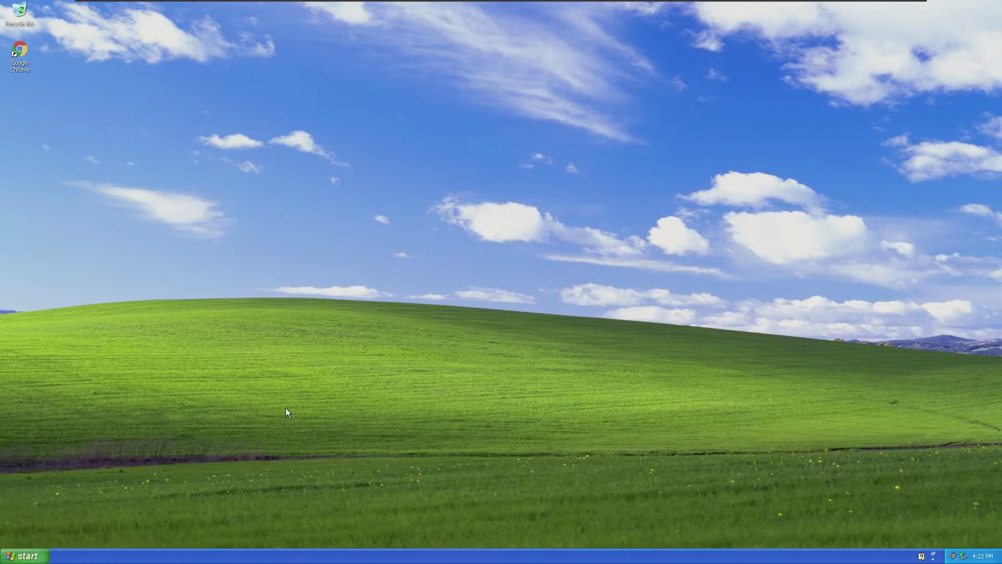
- Run the Windows automatic update client command to look for updates
key(super+r)
text(regedit)
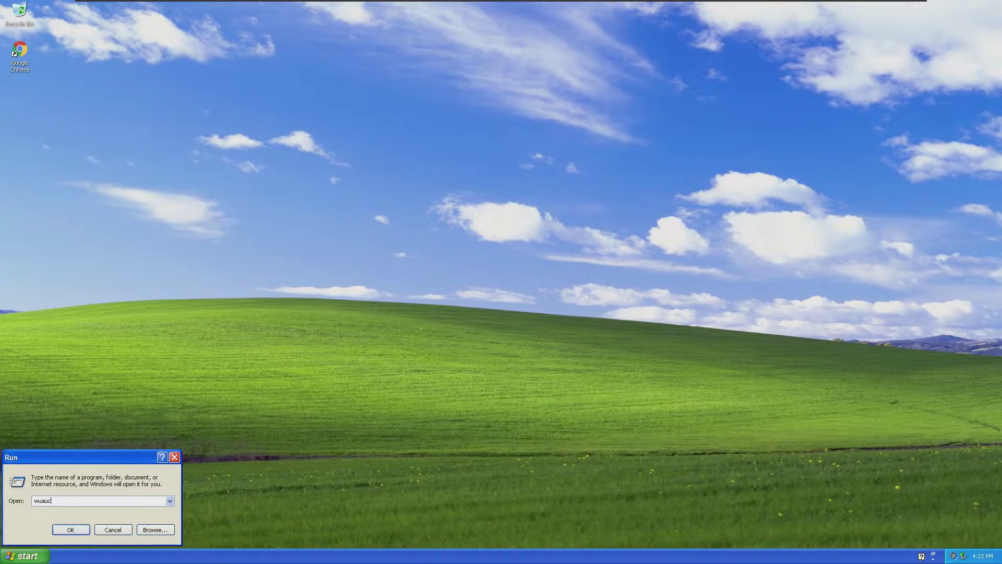
key(Return)
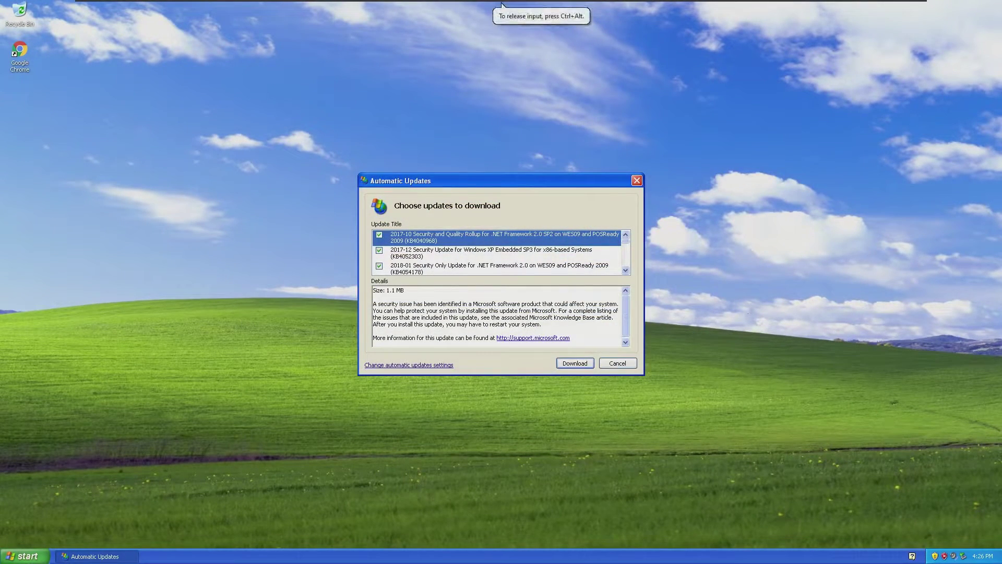
- Review the list of automatic updates and download the selected ones
drag(625, 240, 616, 218)
click(587, 363)
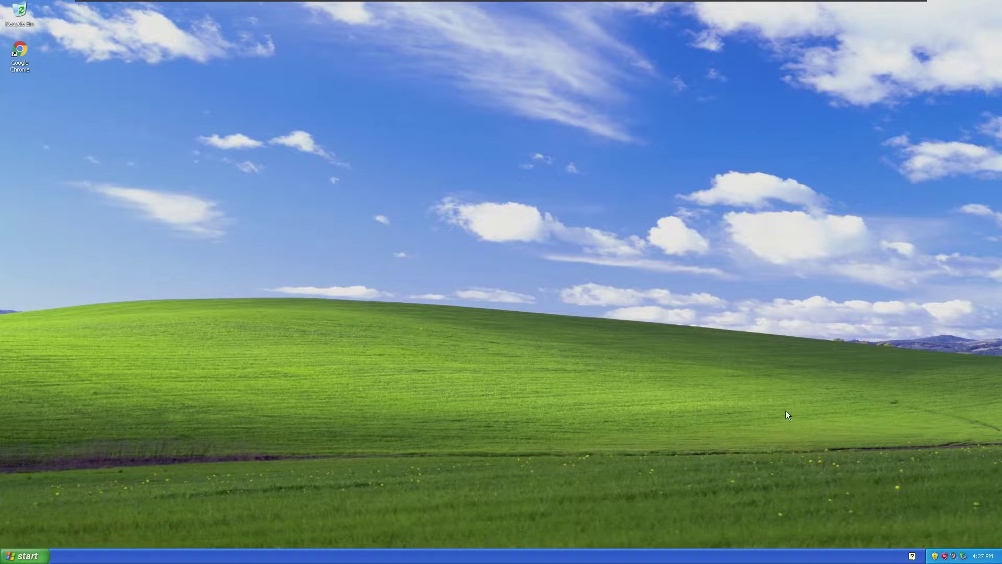
- Open Task Manager and examine CPU and memory usage on its performance graphs
right_click(731, 557)
click(753, 527)
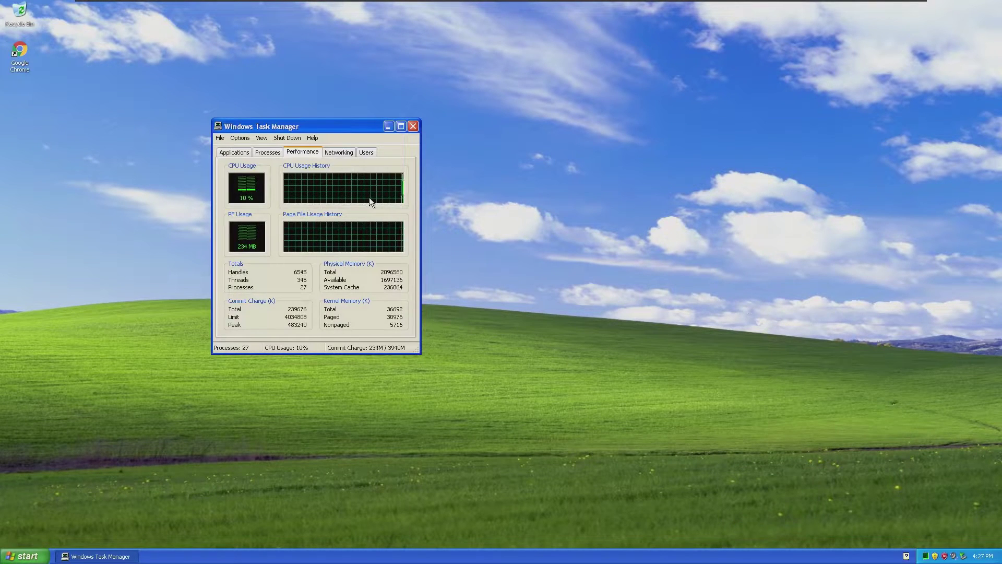
- Close Task Manager and install the Windows updates that are ready for the computer
click(412, 127)
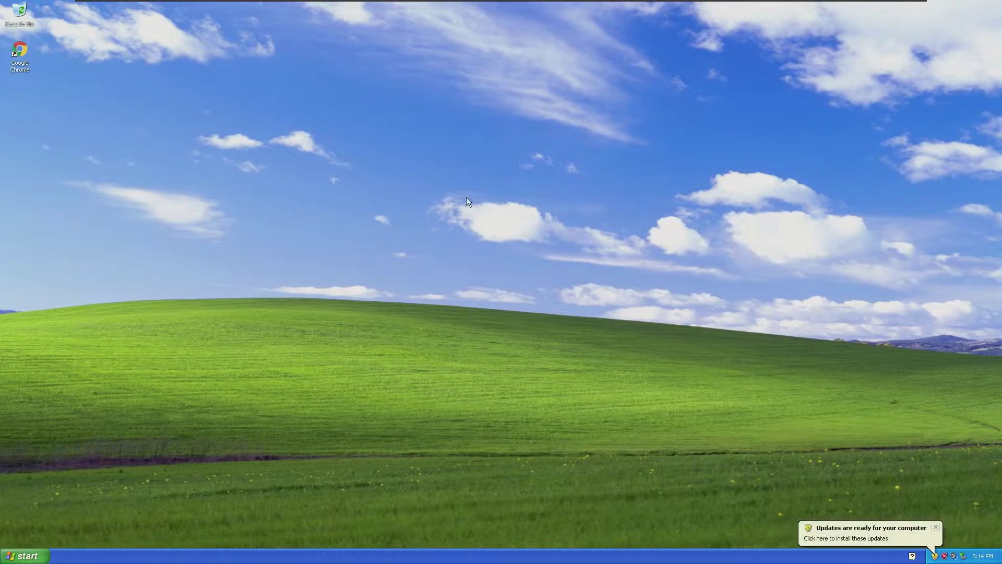
click(913, 527)
click(574, 363)
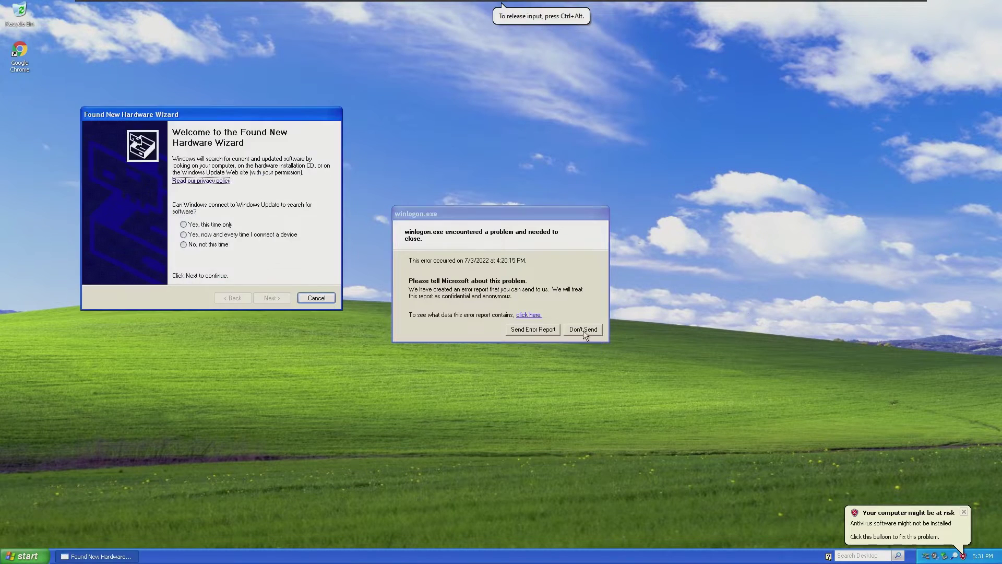
- Dismiss the winlogon.exe error report without sending it and clear the Found New Hardware prompts
click(583, 329)
click(259, 222)
key(super)
click(315, 424)
right_click(925, 528)
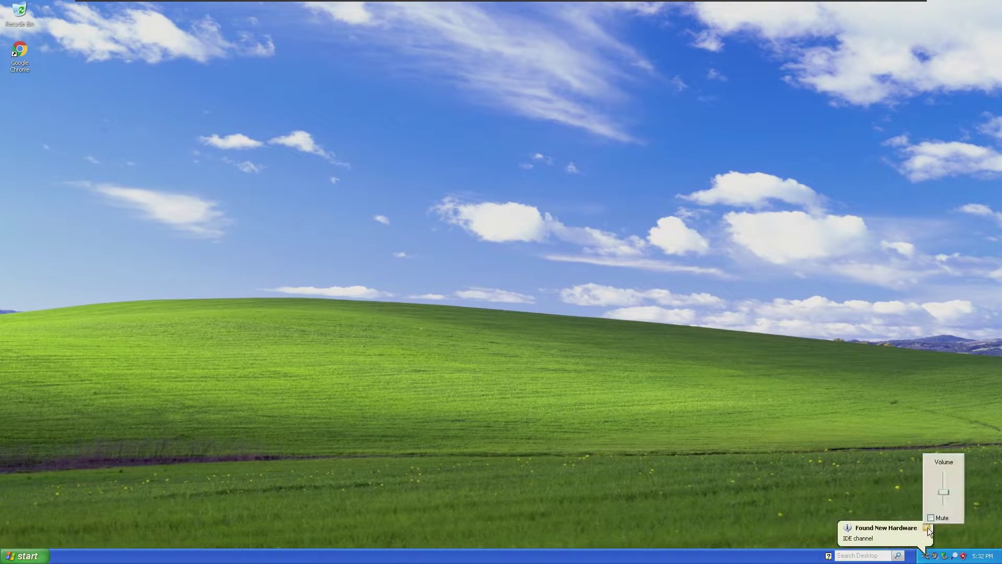
click(897, 508)
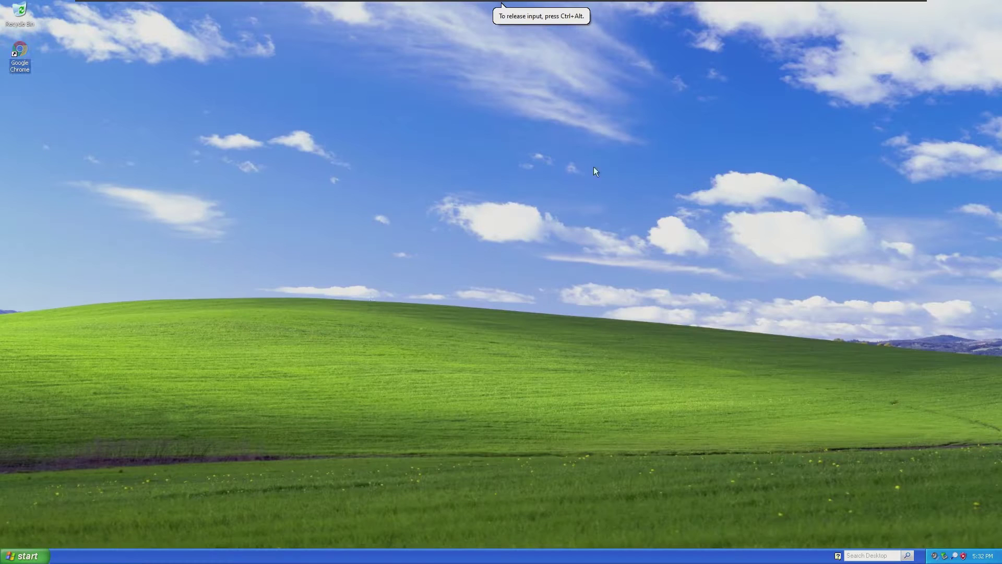
- Apply the Royale color scheme in the display properties and browse the available desktop backgrounds
right_click(315, 297)
click(338, 399)
click(174, 100)
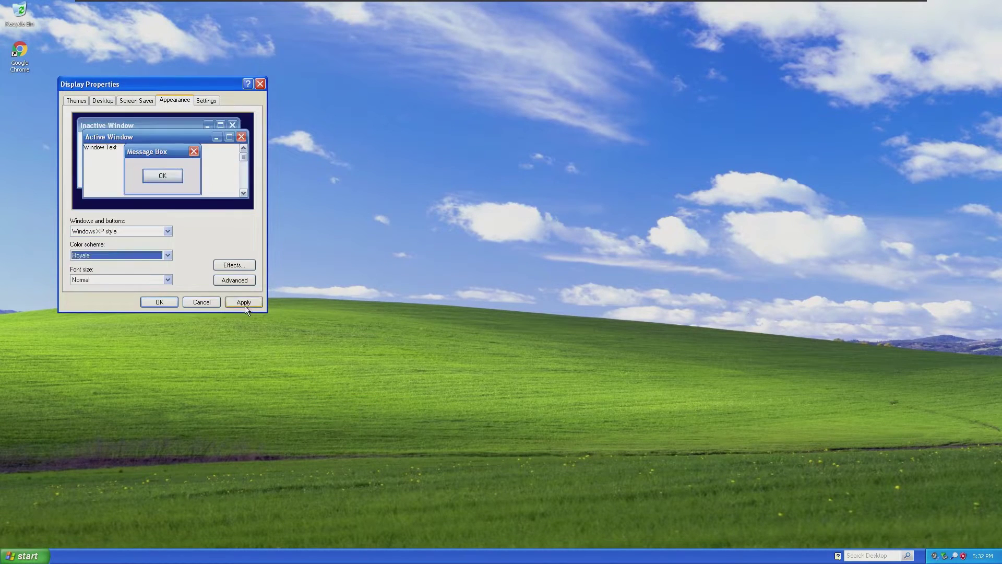
click(102, 101)
click(99, 263)
scroll(103, 266, down, 1)
click(99, 219)
key(Escape)
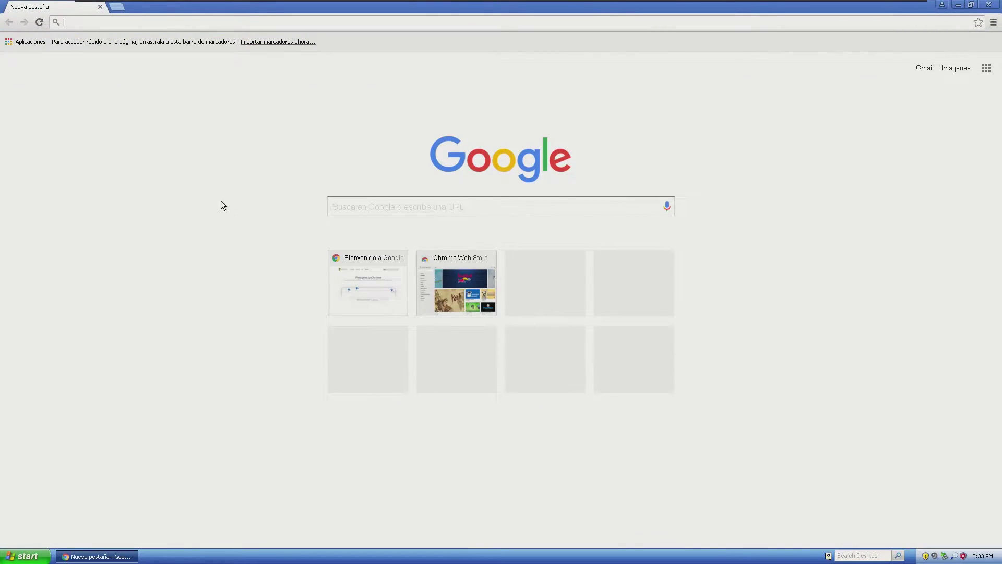
- Open youtube.com in Chrome, then replace its tab with a new blank one
text(youtube.com)
key(Return)
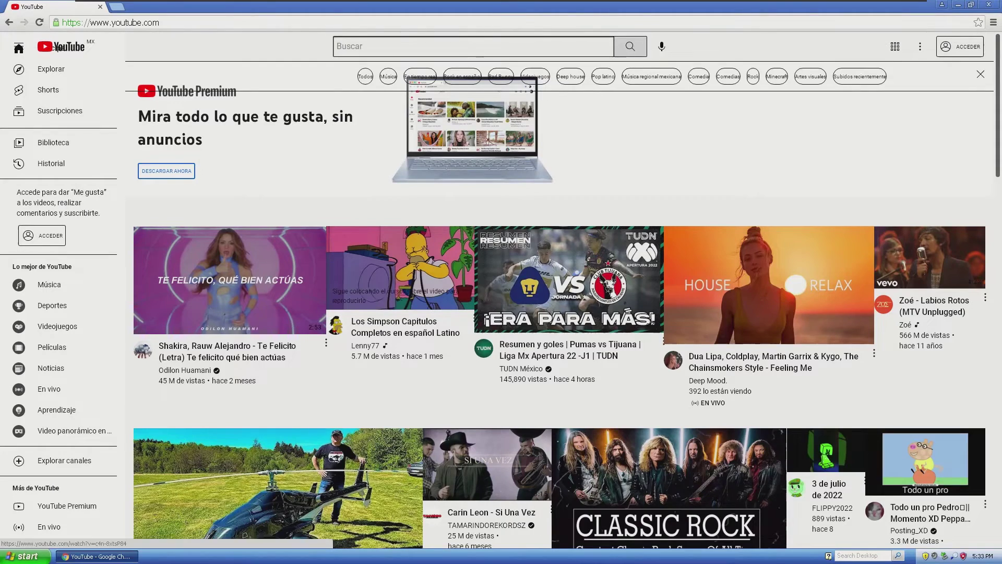
click(117, 6)
click(100, 7)
text(firefox)
key(BackSpace)
key(BackSpace)
key(BackSpace)
key(BackSpace)
key(BackSpace)
key(BackSpace)
key(BackSpace)
- Search Google for 7zip, open the 7-zip.org download page and reload it
text(7)
key(Return)
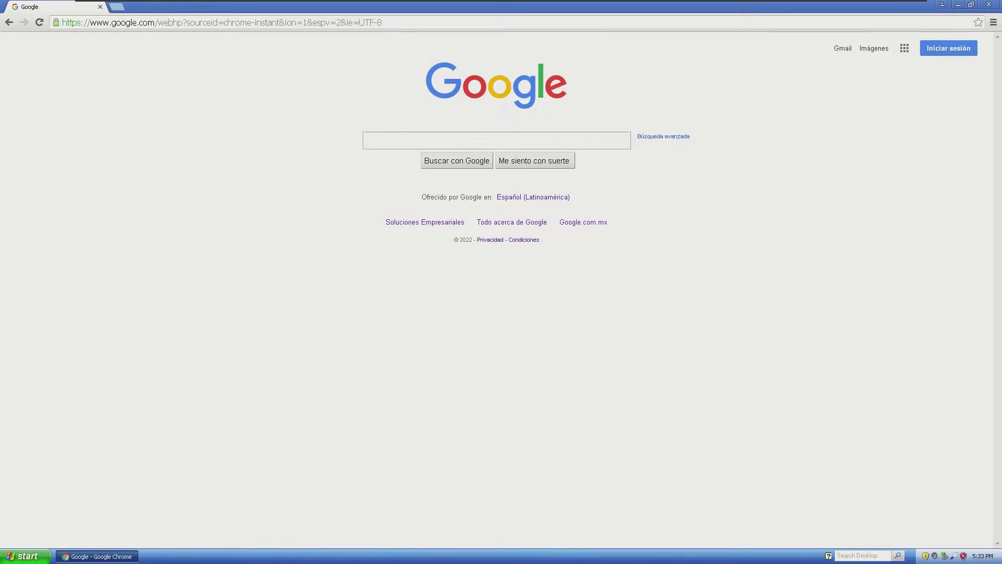
text(zip)
key(Return)
click(134, 110)
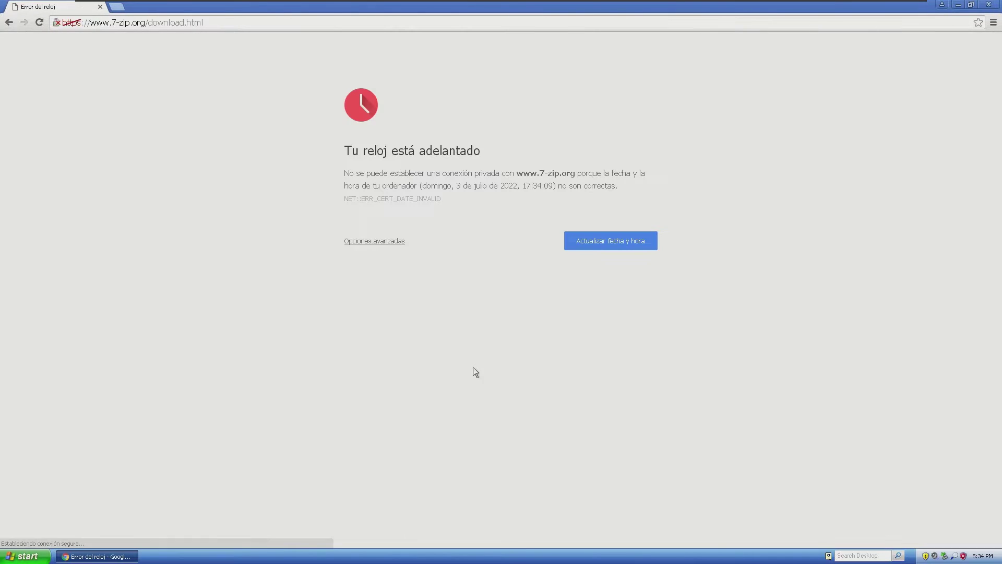
click(39, 23)
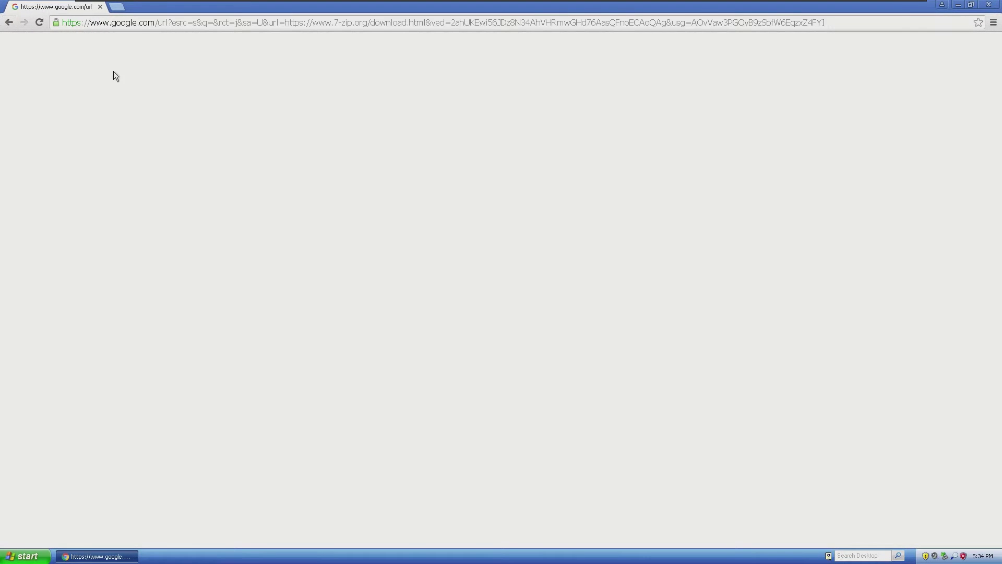
- Search for firefox 52 esr in a fresh tab and download firefox-52.0esr.win32.sdk.zip from Mozilla's 52.0esr release directory
click(117, 6)
click(101, 6)
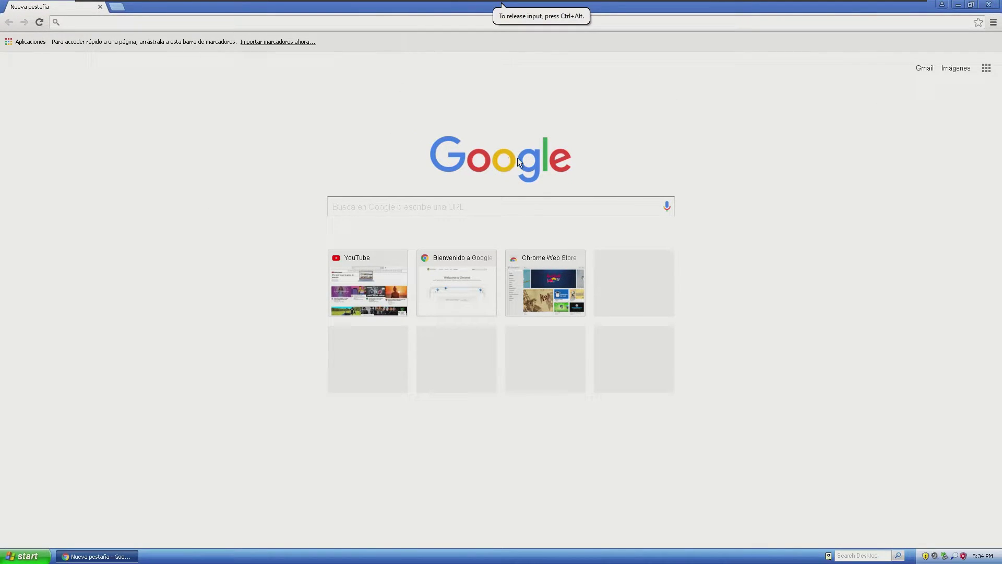
text(firefoz 5)
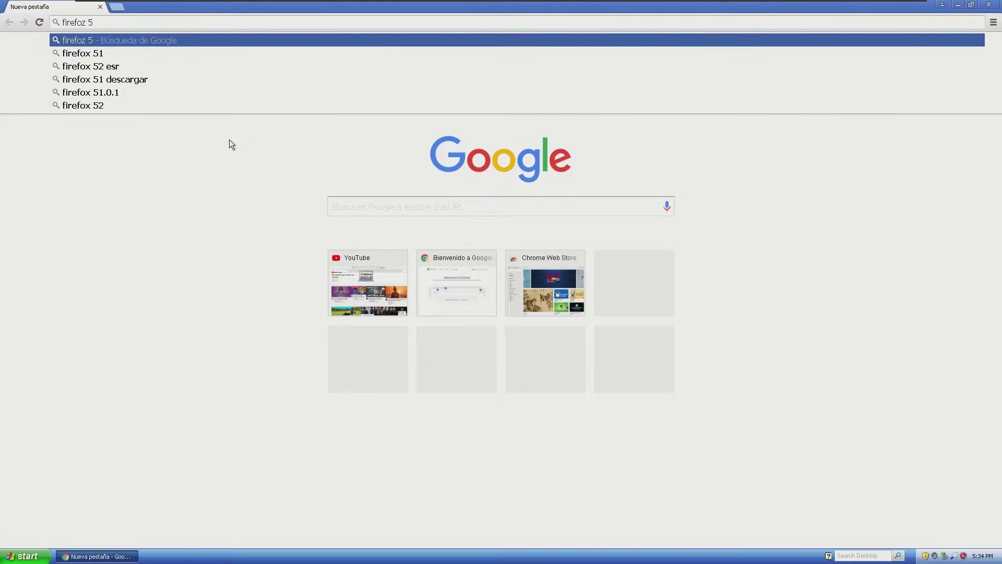
key(Return)
text(firefox 52 esr)
key(Return)
click(165, 107)
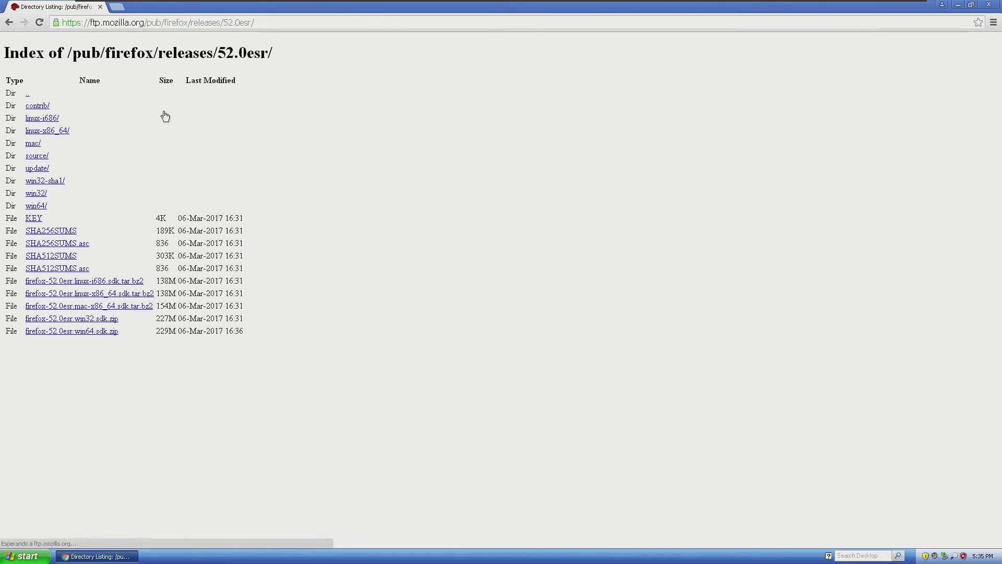
click(59, 319)
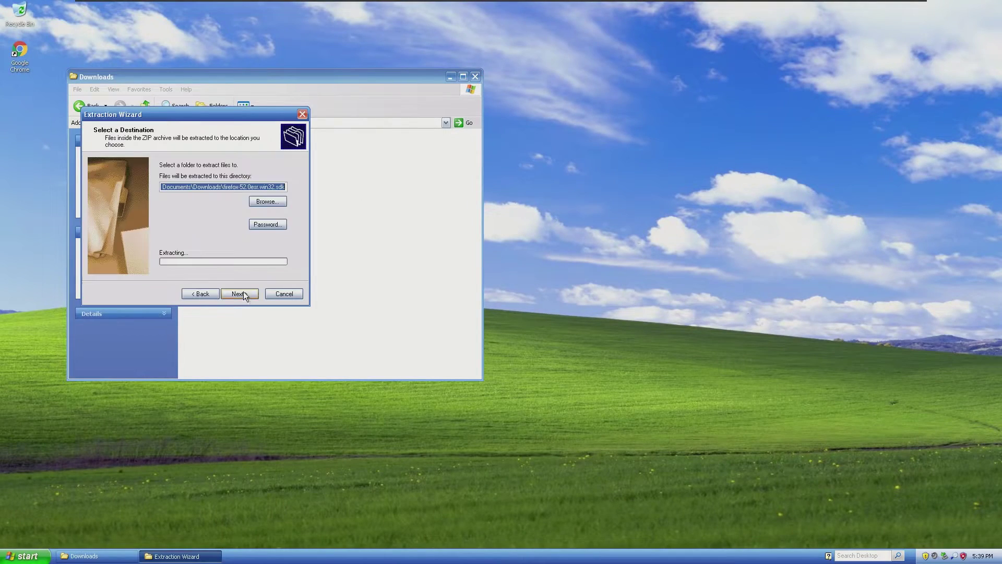
- Extract the firefox-52.0esr.win32.sdk archive into its own folder inside Downloads
click(241, 294)
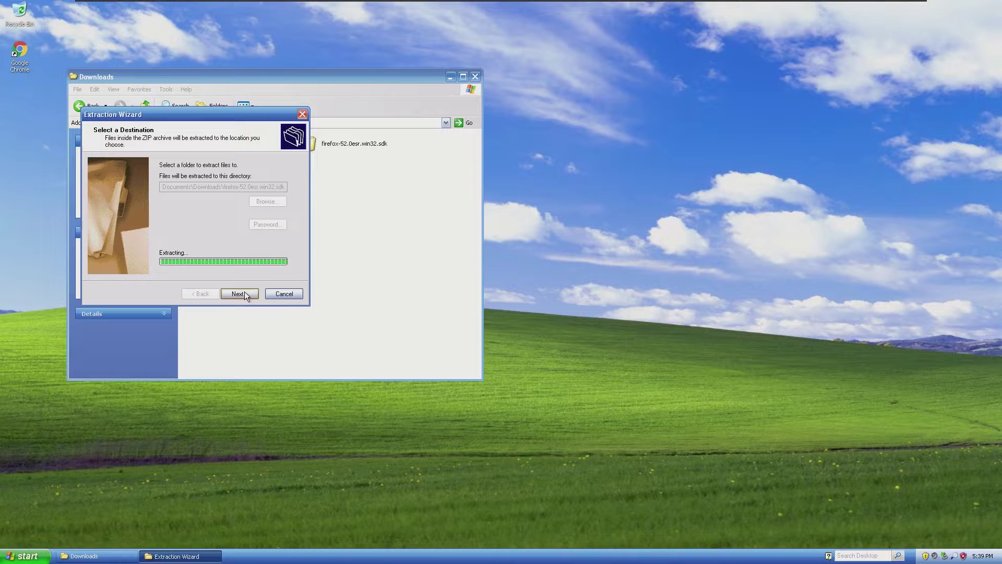
click(159, 214)
click(240, 293)
- Launch firefox from the extracted firefox-sdk bin folder and choose not to import anything from other browsers
double_click(218, 197)
scroll(339, 314, down, 2)
double_click(223, 389)
click(530, 287)
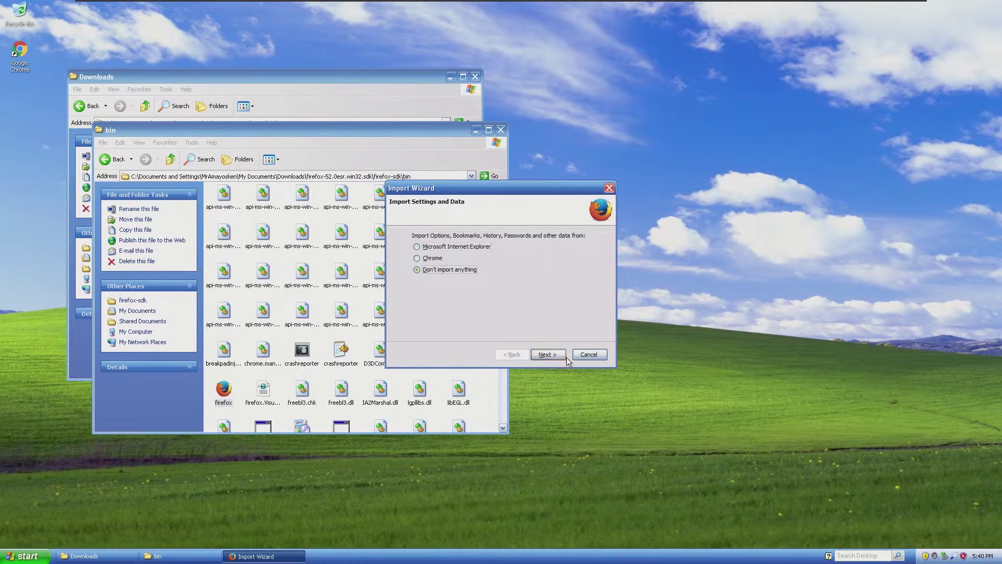
click(546, 352)
click(300, 272)
- Maximize the Firefox window, close the extra tab and open youtube.com
drag(302, 17, 393, 35)
double_click(393, 35)
click(120, 24)
click(110, 23)
key(ctrl+l)
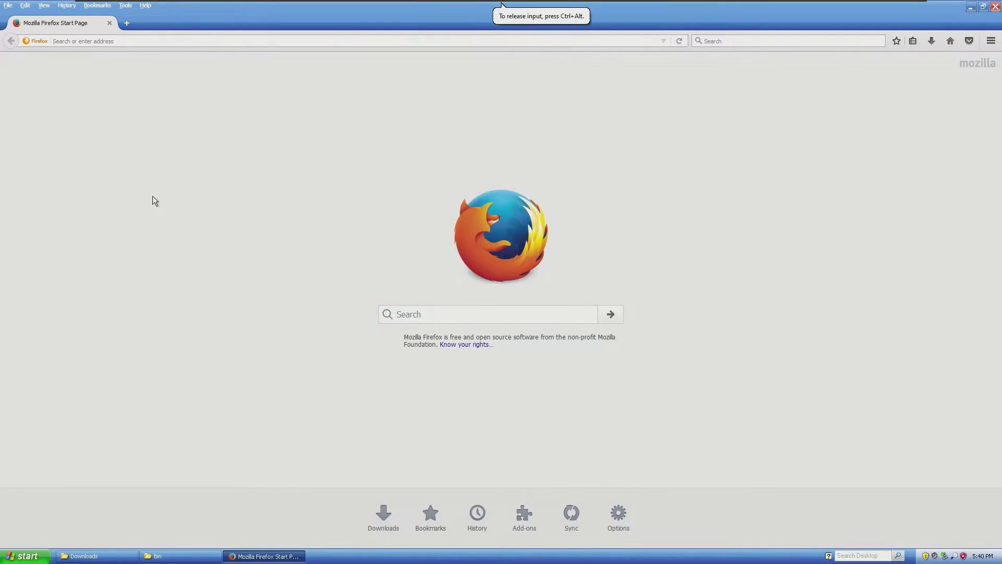
text(youtube.com)
key(Return)
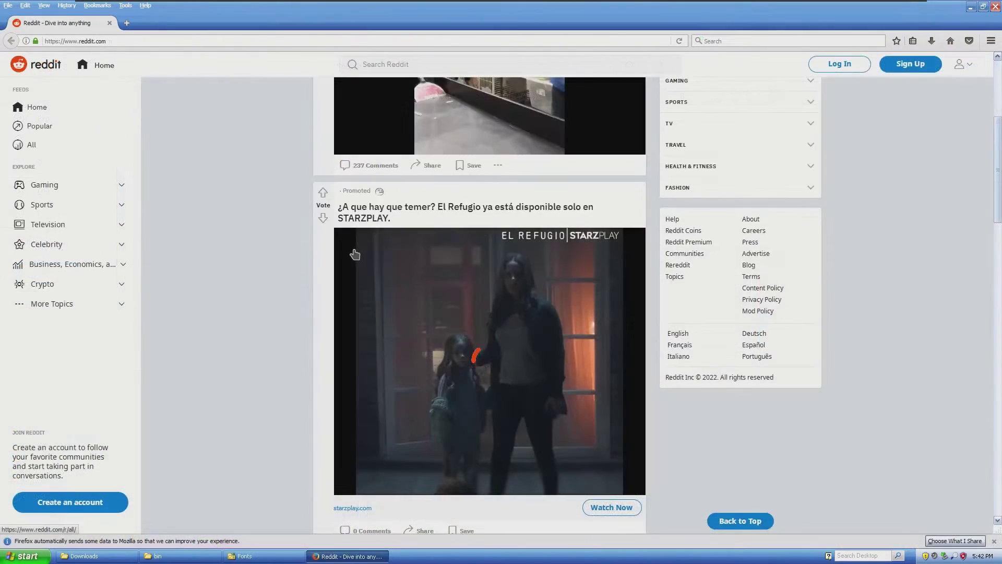
- Look through the posts in the Reddit home page feed
scroll(272, 250, down, 10)
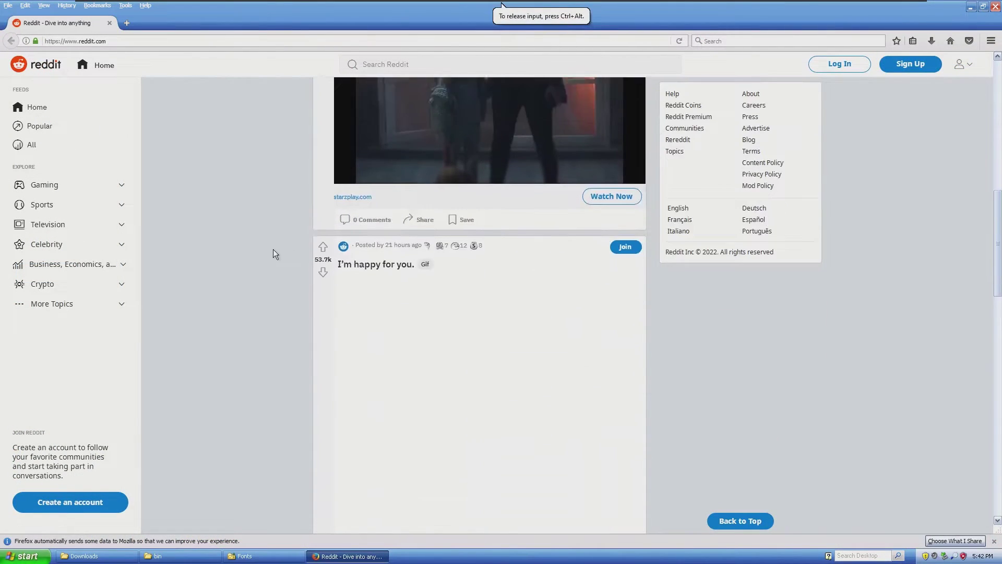
scroll(274, 249, down, 10)
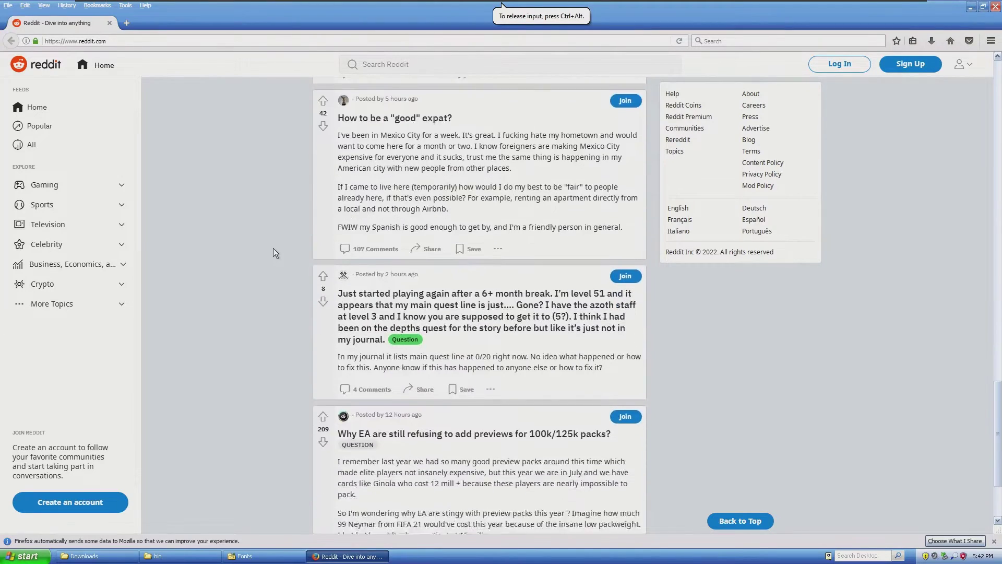
scroll(281, 255, up, 10)
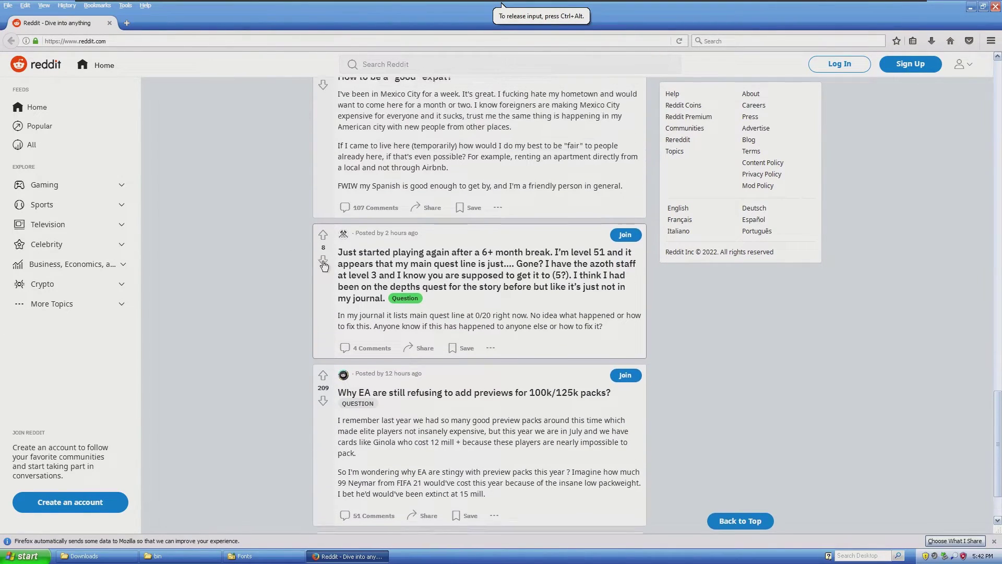
scroll(323, 266, up, 10)
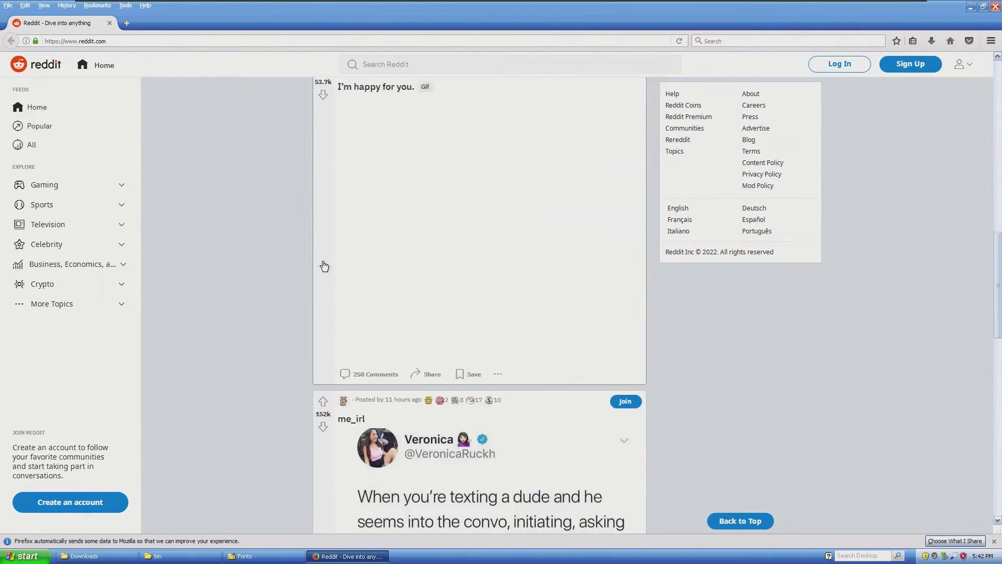
scroll(324, 266, up, 6)
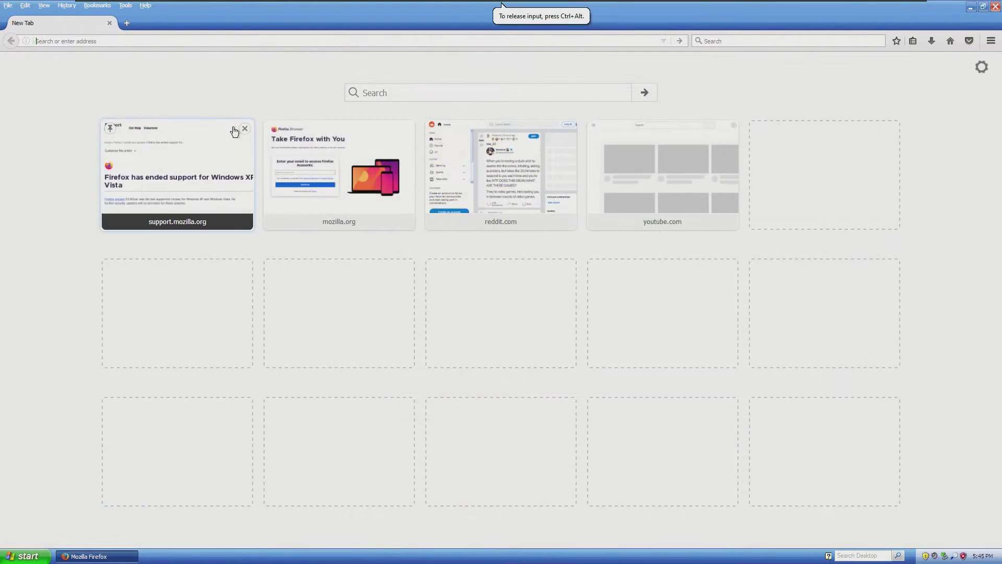
- Open music.youtube.com in Firefox and search it for "close ncs"
text(music.youtube.com)
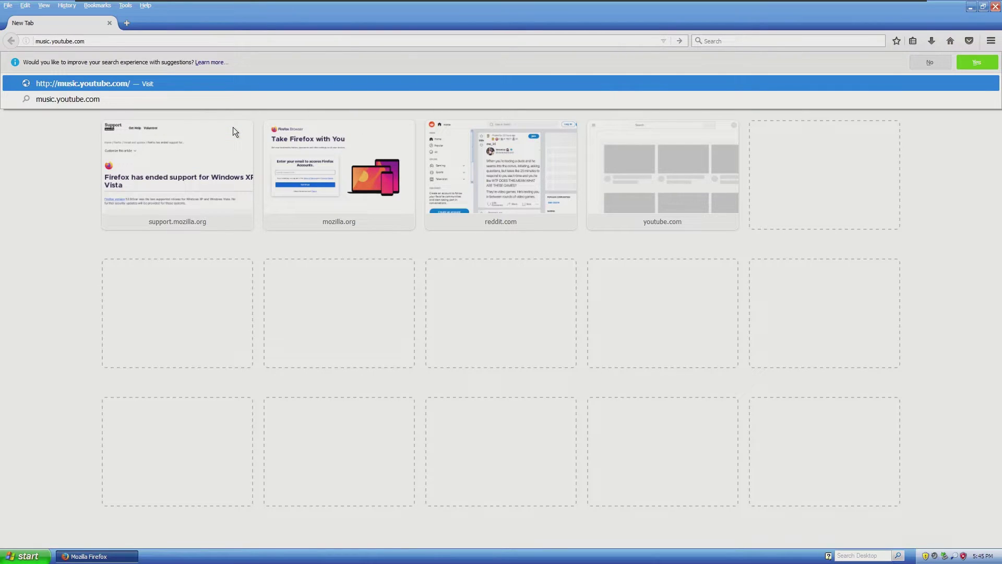
key(Return)
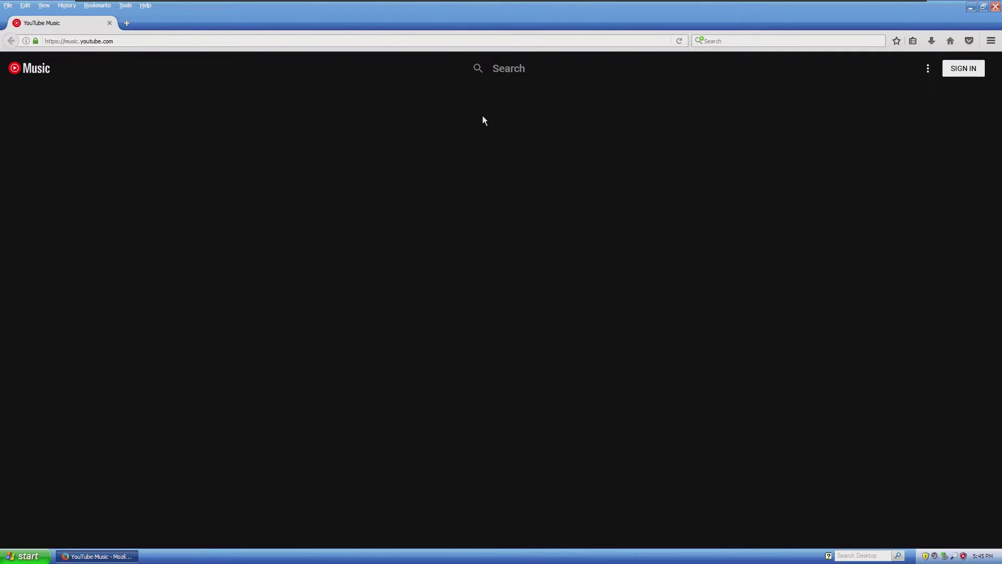
click(505, 72)
text(close ncs)
key(Return)
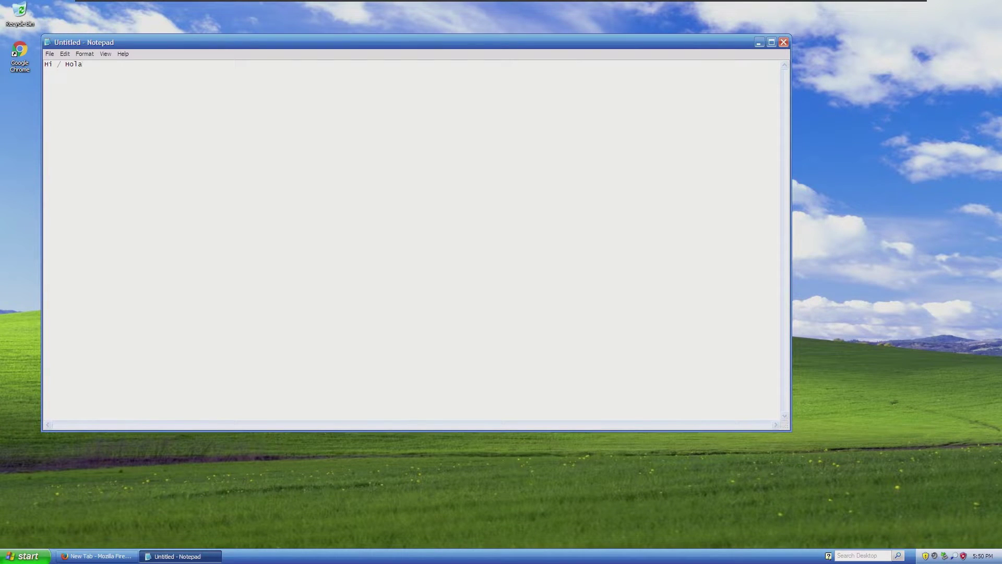
- Enter two long lines of random filler text below "Hi / Hola" in Notepad and close it without saving
key(Return)
text(duiahdsahdafhsdhawjdasjdnawfahd sdnaw,dasidjwlkdjaksdjn wdasdwa djaksldaklwdj skalwdiosjlkafhuhrgnf)
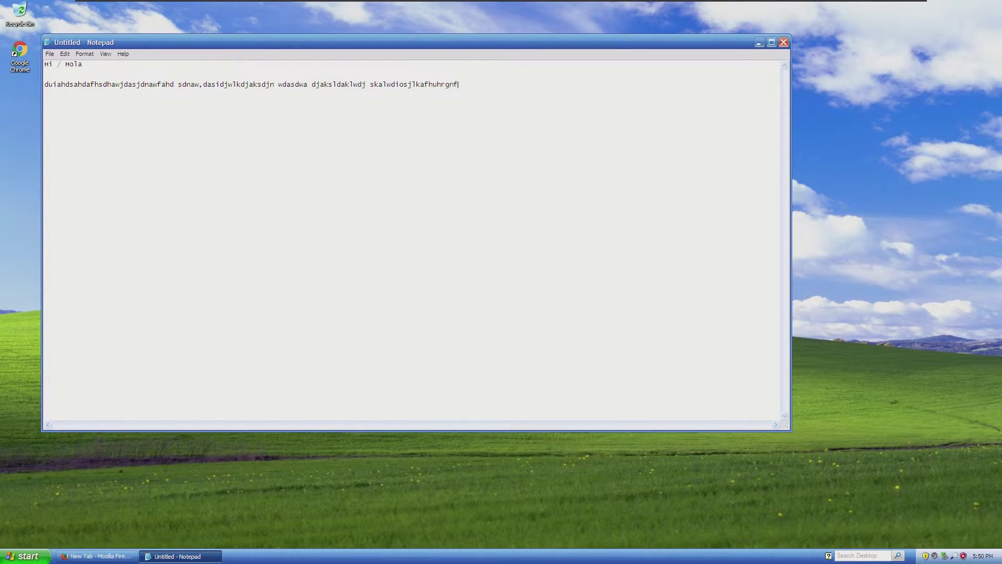
text(g,mngkjenflknkljwjdlkasmd wdasdmlkawj)
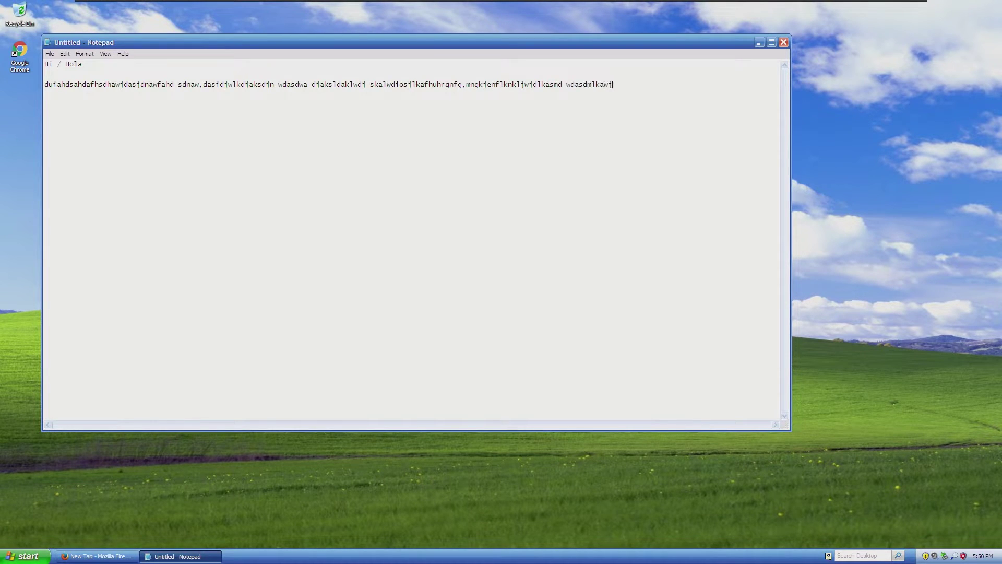
text(dklasjdaknfkla dwmdkalsdnkllajmdamdklsndklandn)
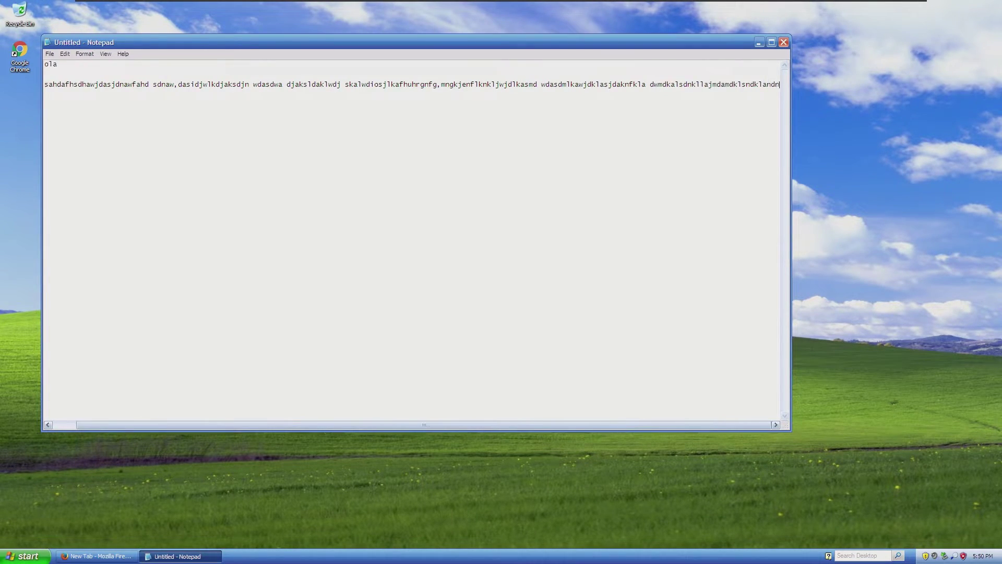
key(Return)
text(dklasjdaknfkla dwmdkalsdnkllajmdamdklsndklandnksldaw kljanfa ndanslkdnlwadnalksnlfanw)
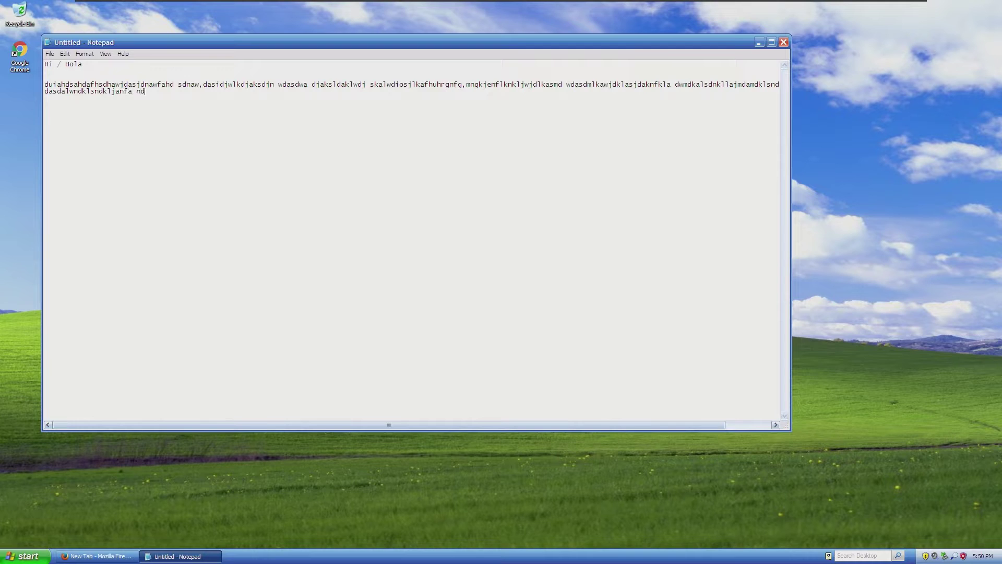
text(dmaslkdfnaklnfkldmkasmd)
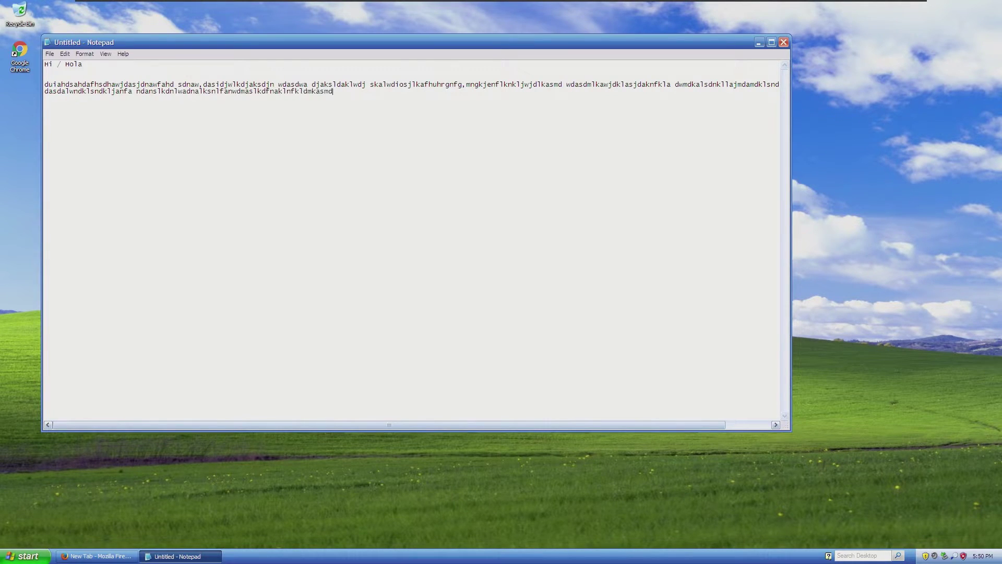
text(awnfasdklawdmasfnalkwndaksmdklawnfalkfnh)
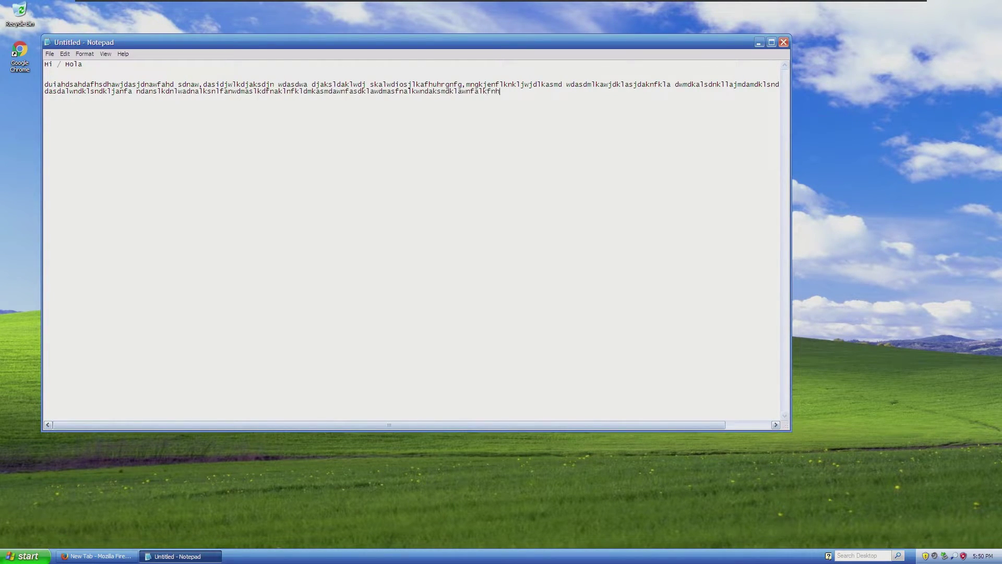
text(fnsjfgnsldawkldnmaklnfaglwmdasmdklanfdmadm)
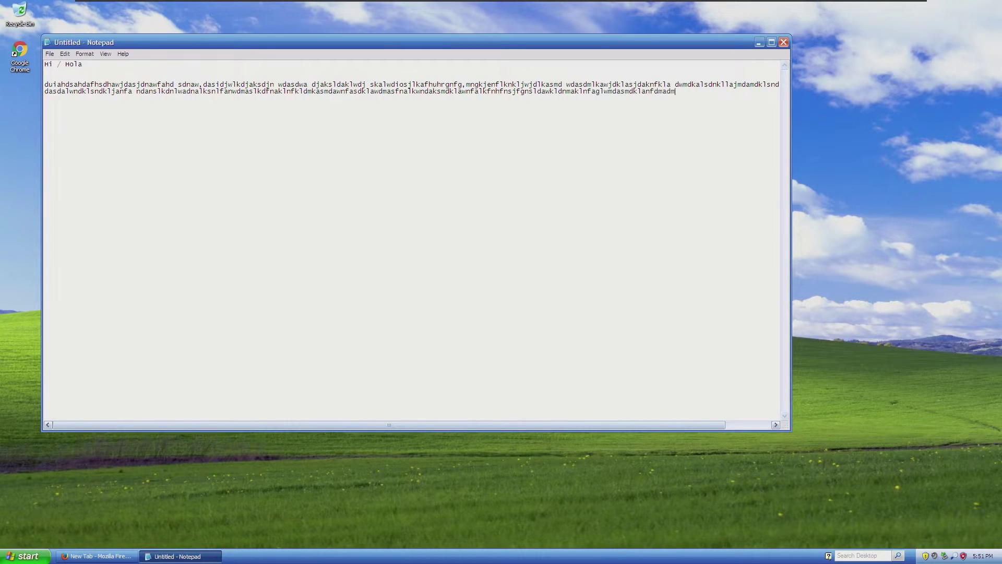
text(klawnmflkasndklamwfadnaklmflkmdawnlfkan)
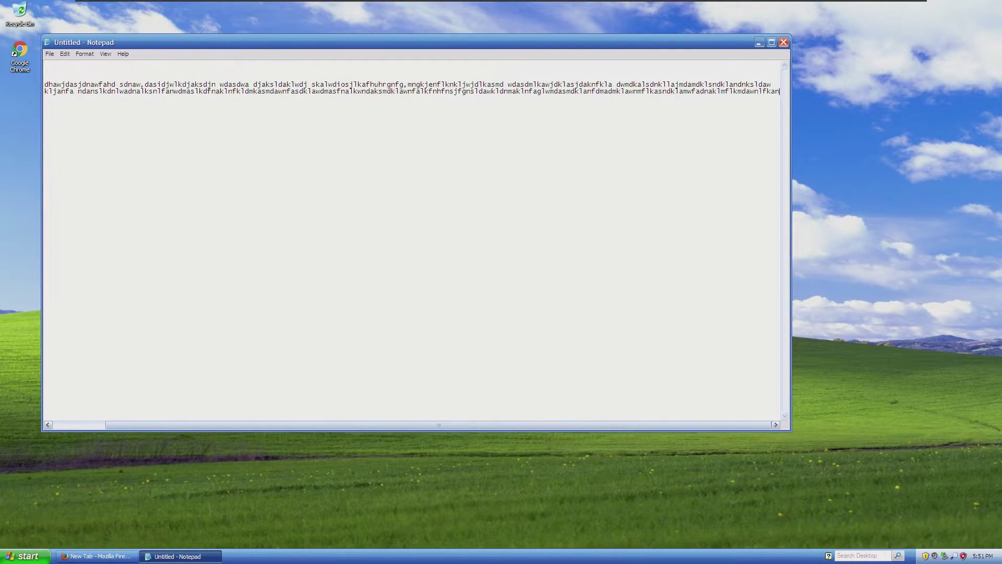
click(782, 43)
click(501, 312)
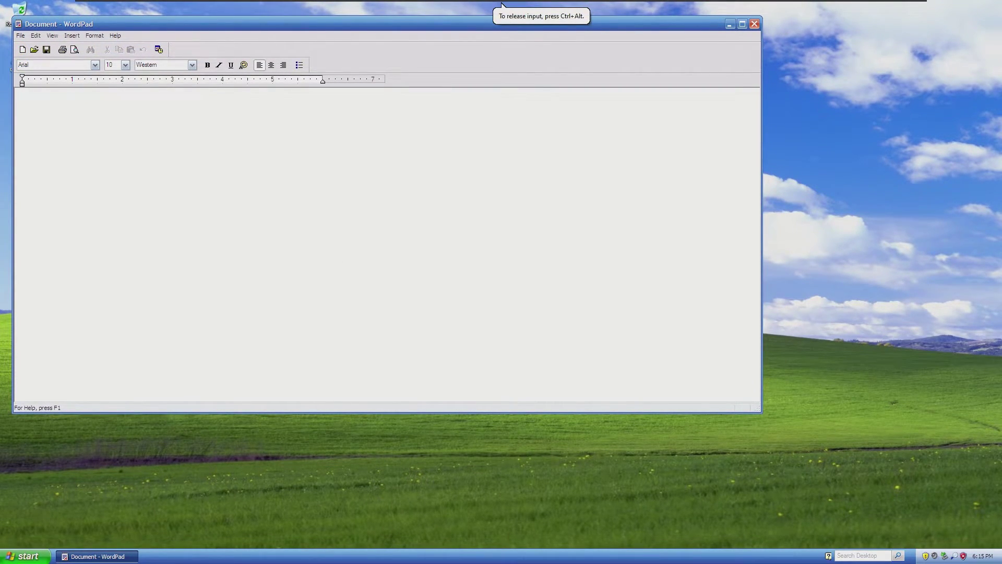
- Enter "H" in the blank WordPad document
text(H)
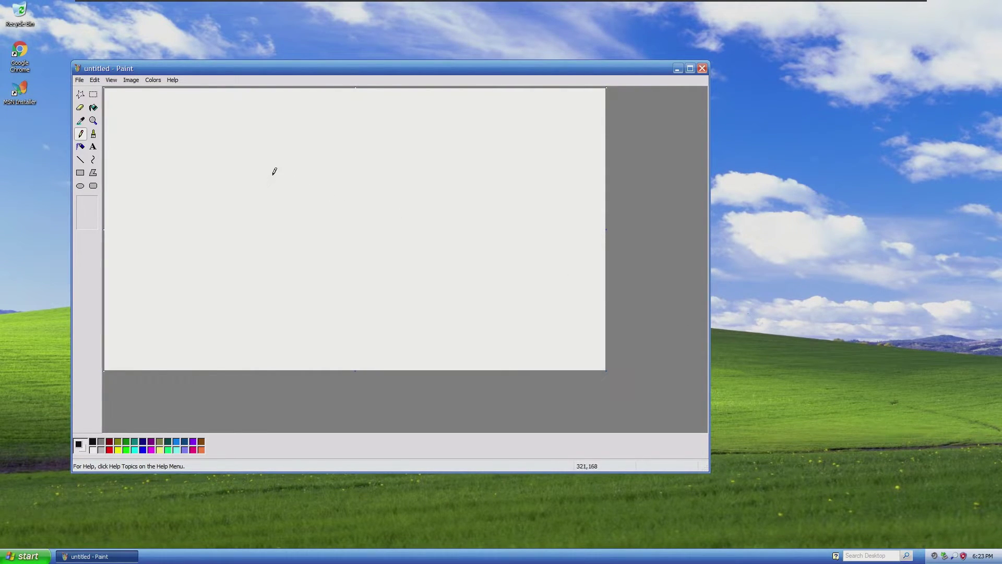
- Draw a large freehand spiral with the Pencil on Paint's blank canvas and add two more strokes in the lower part
mouse_move(249, 221)
mouse_down()
mouse_move(383, 141)
mouse_move(385, 186)
mouse_move(349, 194)
mouse_up()
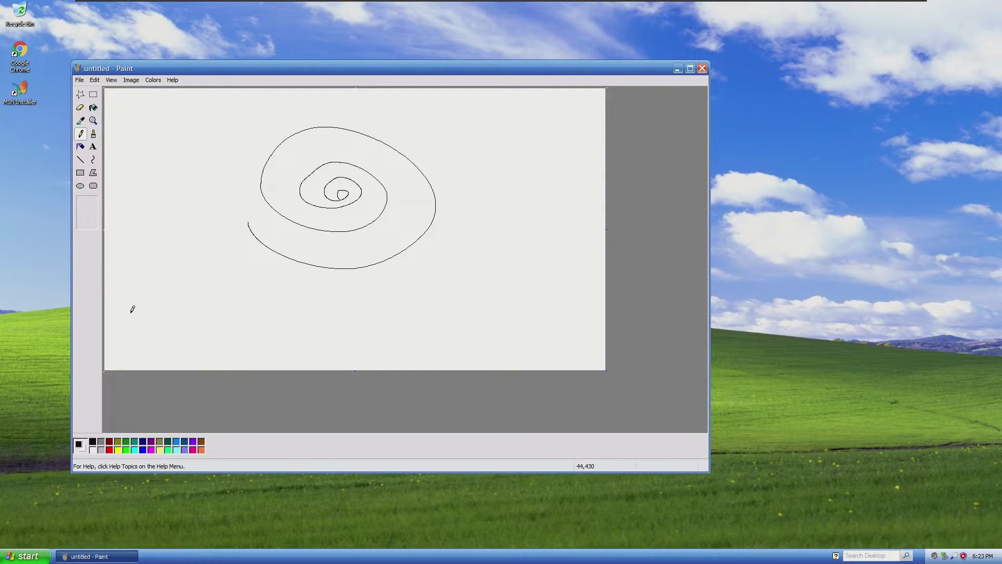
mouse_move(131, 307)
mouse_down()
mouse_move(179, 248)
mouse_move(196, 284)
mouse_move(171, 291)
mouse_up()
mouse_move(494, 282)
mouse_down()
mouse_move(436, 297)
mouse_move(400, 248)
mouse_move(379, 314)
mouse_move(452, 287)
mouse_move(287, 151)
mouse_move(388, 189)
mouse_move(272, 323)
mouse_move(178, 133)
mouse_move(387, 254)
mouse_move(443, 245)
mouse_move(446, 125)
mouse_move(417, 277)
mouse_move(472, 342)
mouse_move(365, 156)
mouse_move(242, 112)
mouse_move(219, 245)
mouse_move(172, 120)
mouse_move(428, 201)
mouse_move(292, 273)
mouse_move(470, 292)
mouse_move(334, 246)
mouse_up()
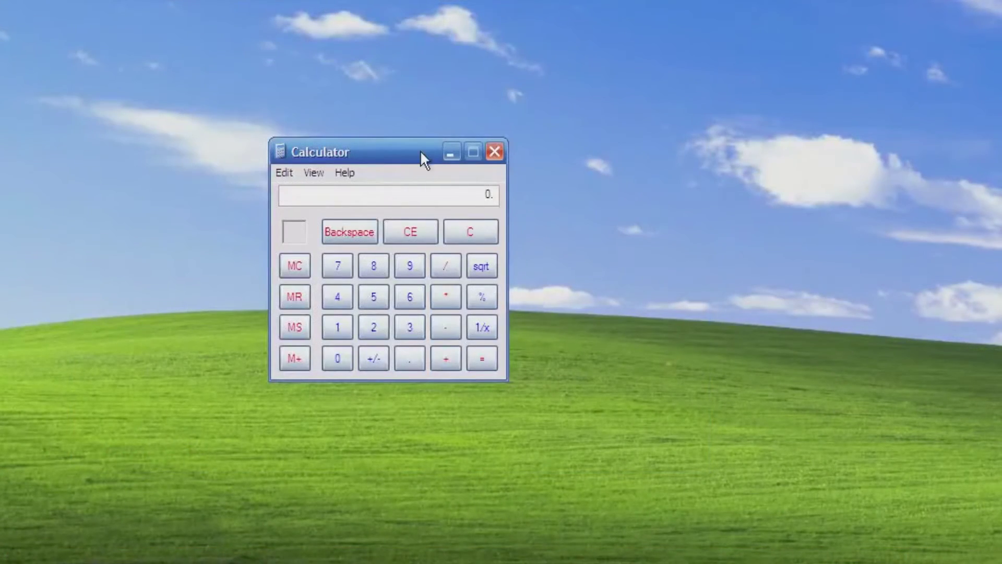
- Move the Calculator window slightly aside and calculate 2 + 2
drag(421, 152, 461, 148)
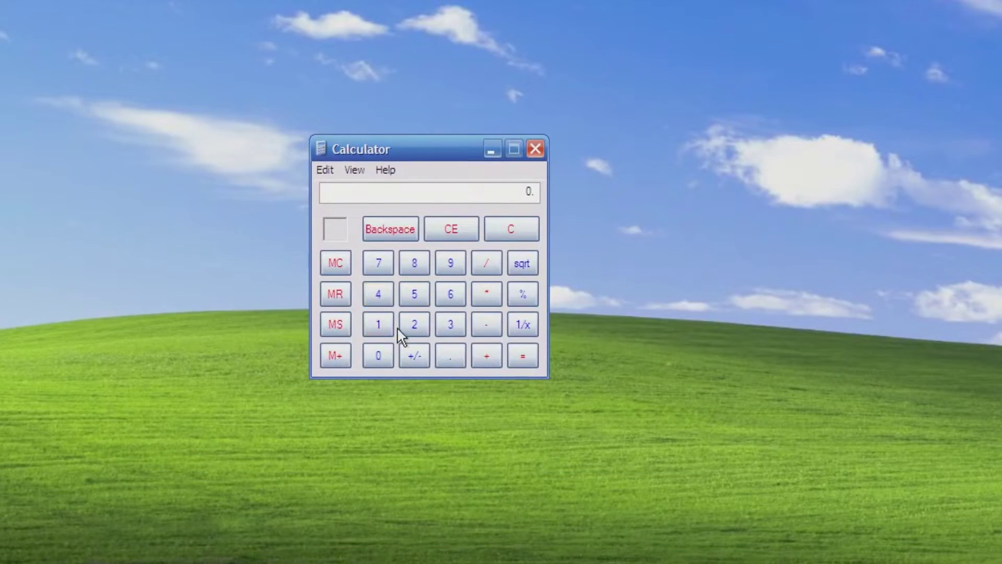
click(413, 329)
click(486, 355)
click(412, 327)
click(521, 359)
- Carry on calculating in Calculator with the values 16 and 26, evaluating each one
click(486, 309)
click(379, 324)
click(451, 295)
click(519, 354)
click(419, 329)
click(451, 294)
click(521, 353)
- Subtract 2 twice in Calculator, evaluating each time, and clear the entry
click(473, 324)
click(414, 324)
click(517, 356)
click(495, 332)
key(2)
click(509, 355)
click(446, 233)
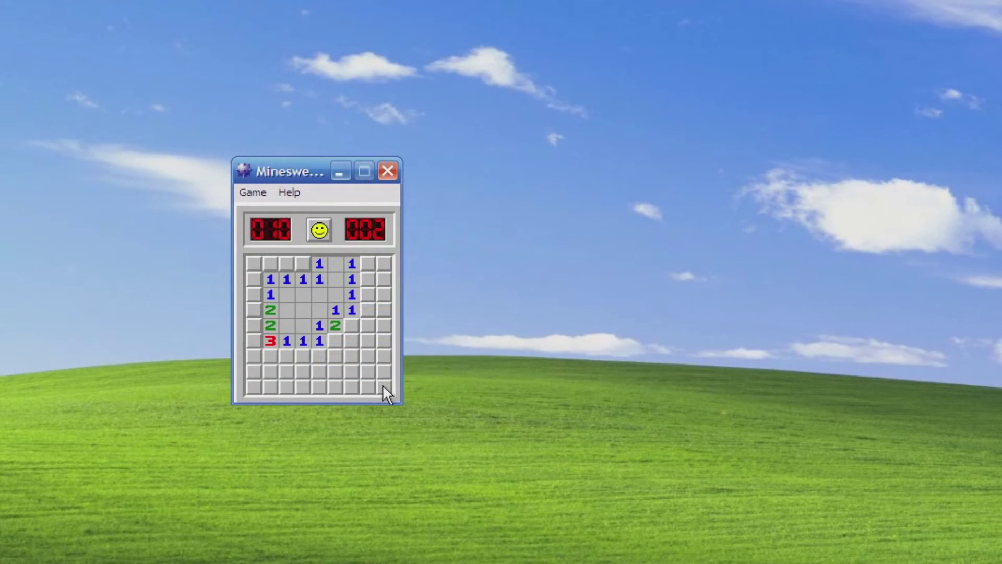
- Uncover Minesweeper squares at the bottom-right corner, along the bottom row, in both top corners and in the left column
click(384, 386)
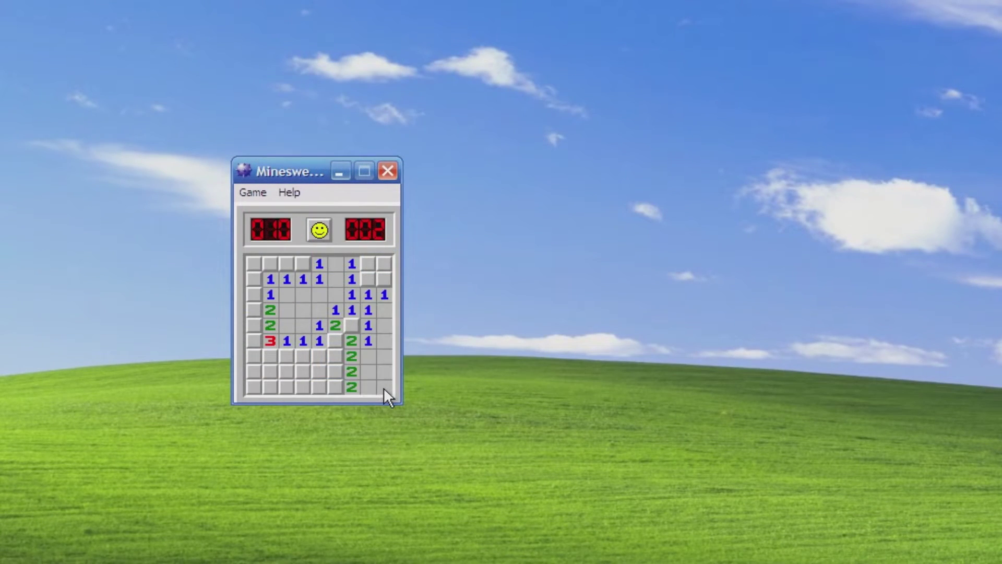
click(304, 386)
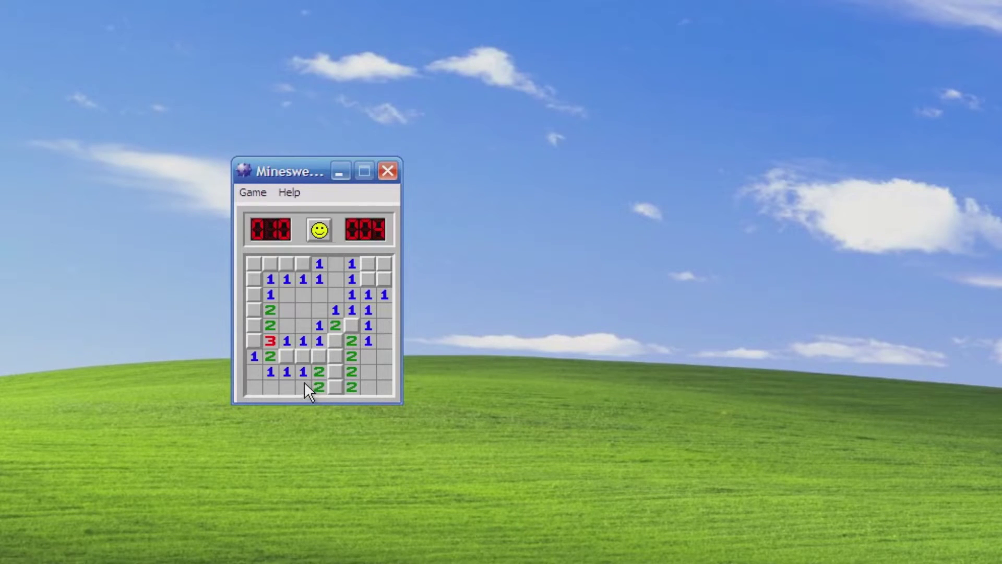
click(386, 260)
click(260, 261)
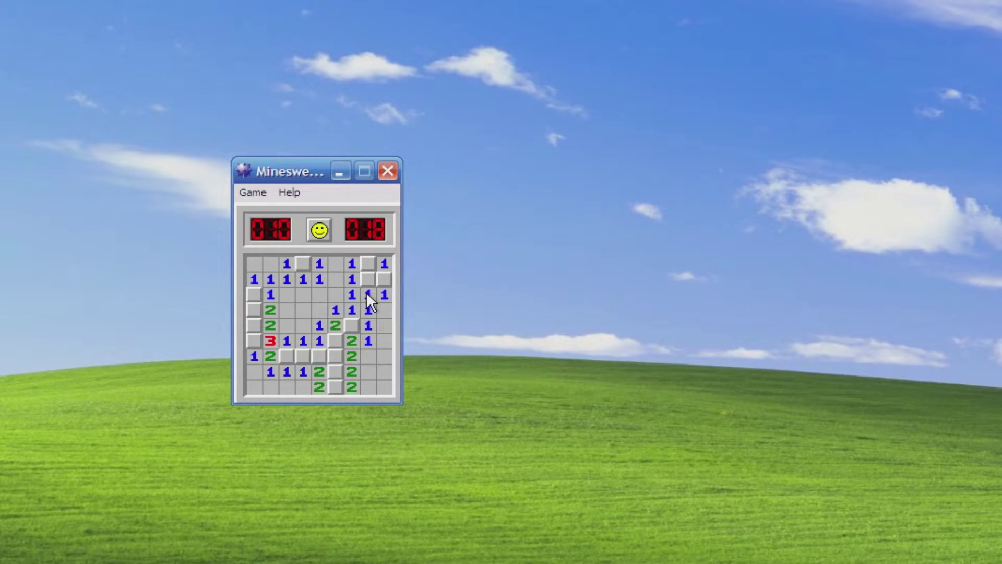
click(254, 325)
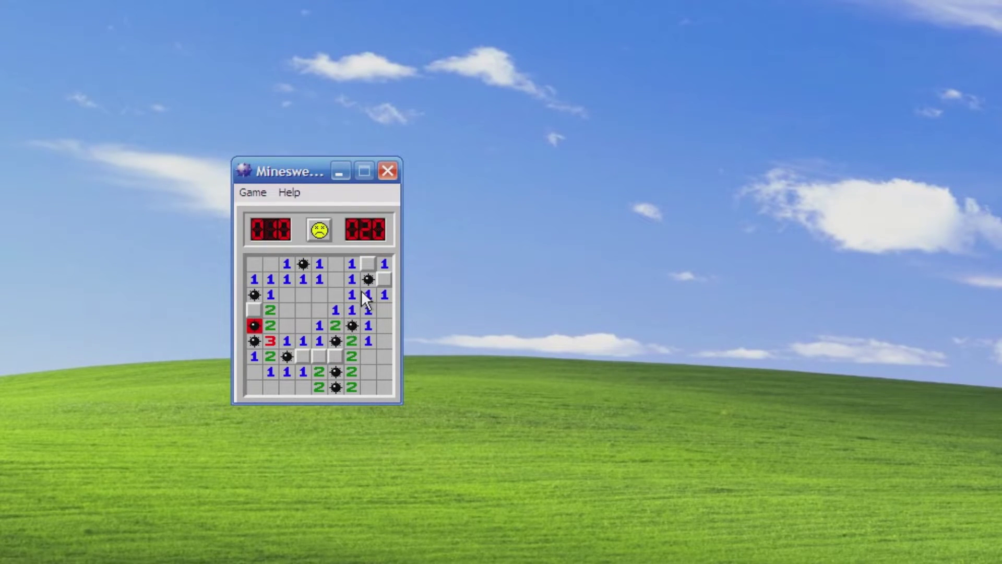
- Start a new Minesweeper game and uncover squares in the middle, the top-right corner and the bottom row
click(320, 230)
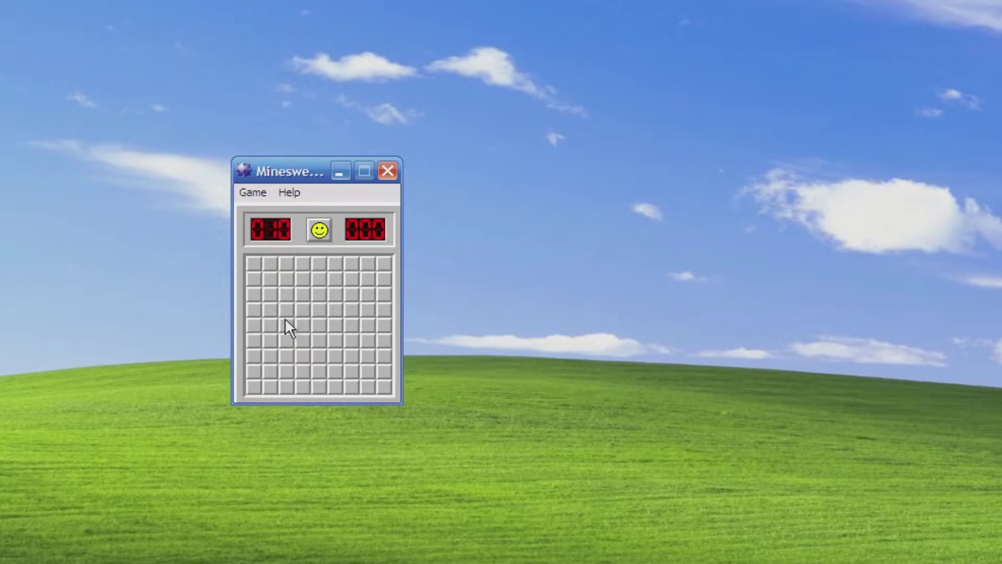
click(285, 307)
click(317, 314)
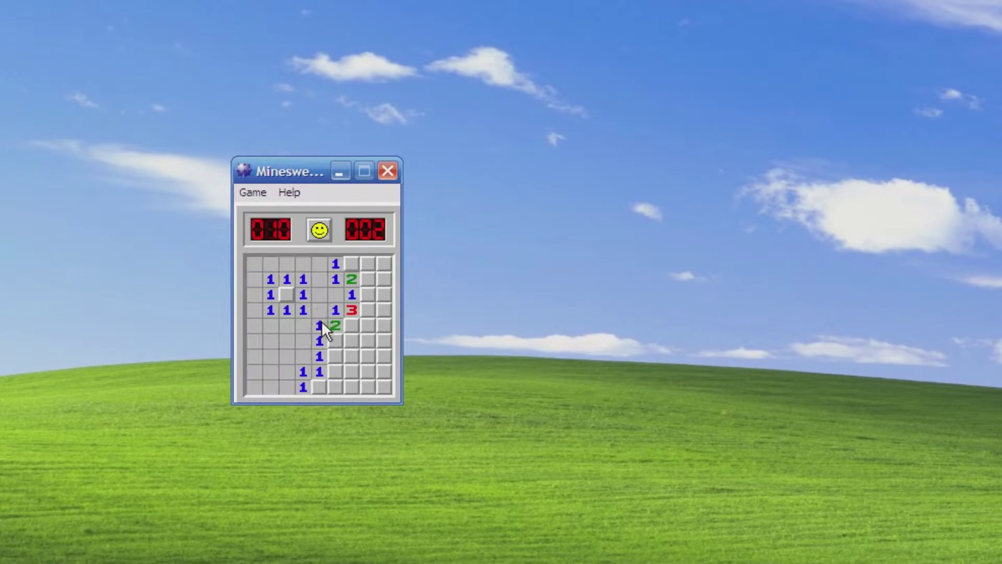
click(384, 264)
click(346, 385)
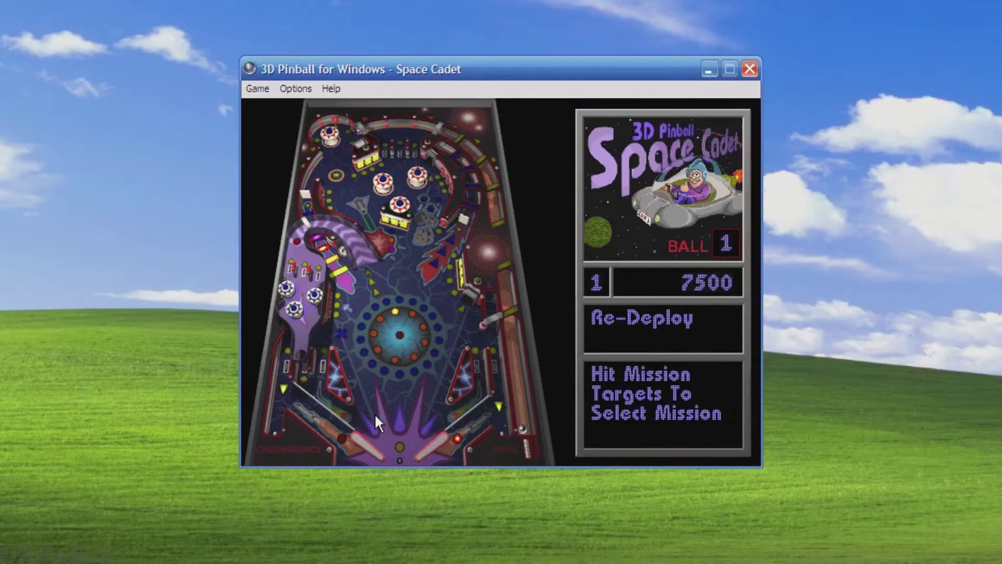
- Launch the ball in 3D Pinball Space Cadet
key(space)
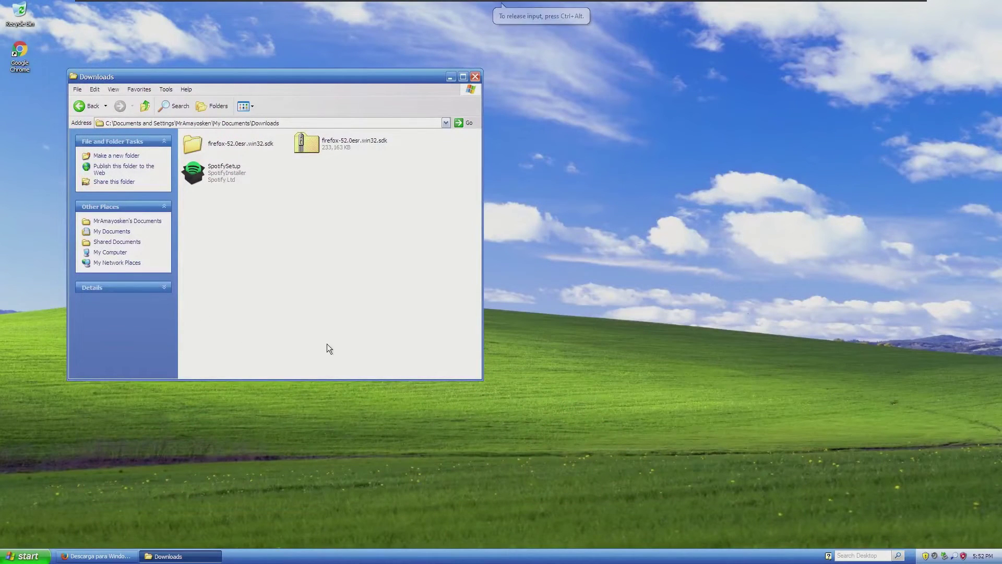
- Try to run the SpotifySetup installer from the Downloads folder and dismiss the error message
double_click(219, 168)
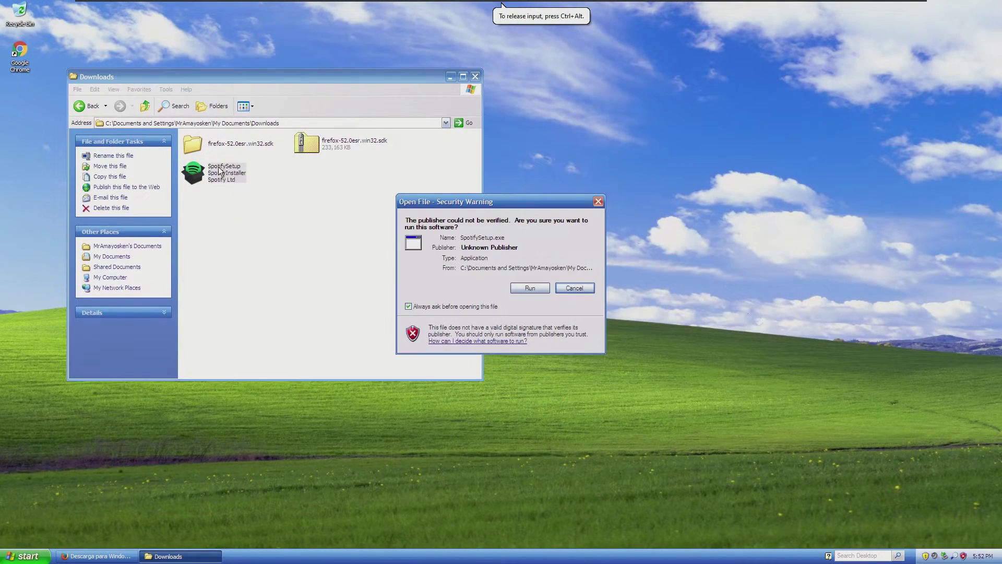
click(527, 287)
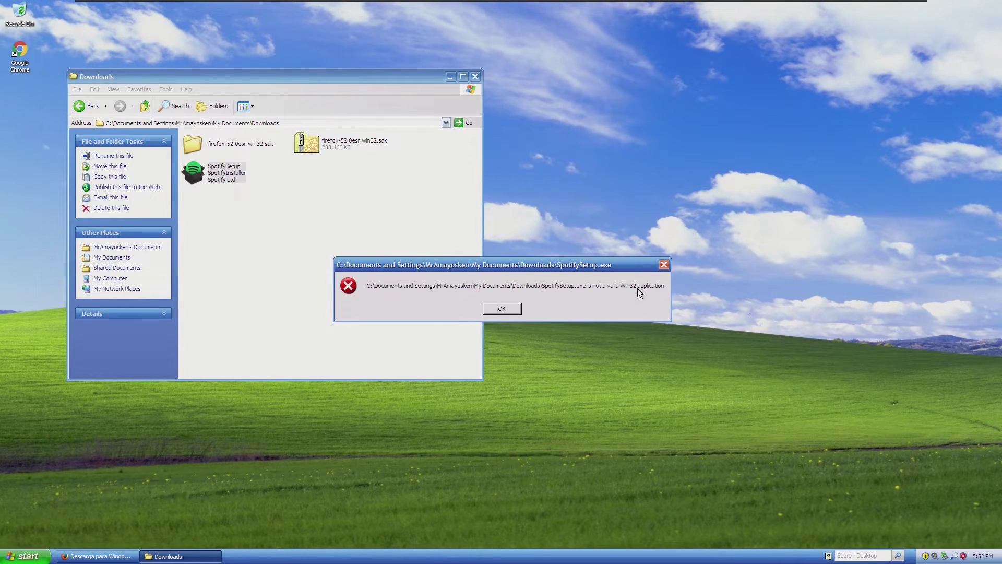
click(502, 309)
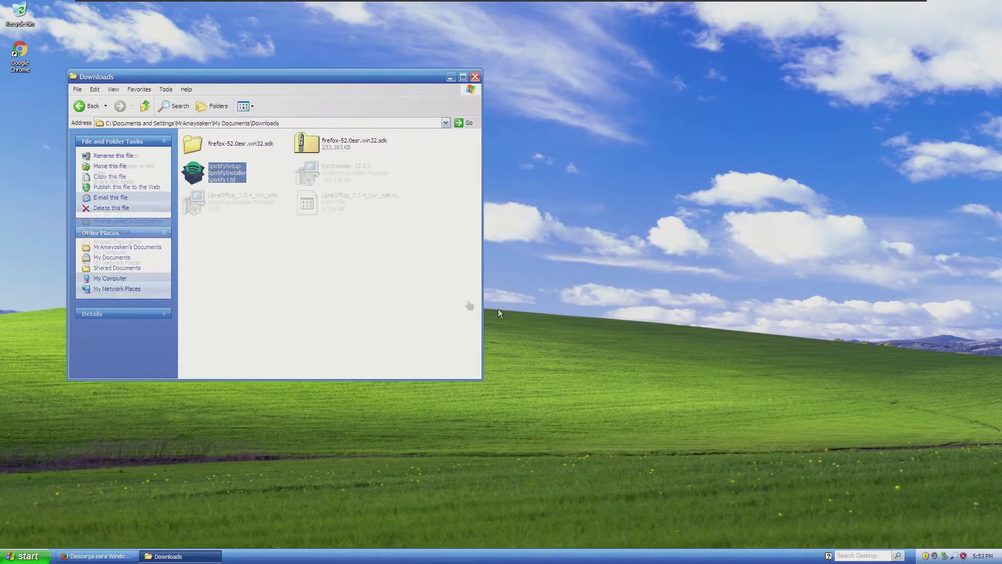
- Try to run the EpicInstaller-13.3.0 package from the Downloads folder and dismiss the Windows Installer message
click(340, 172)
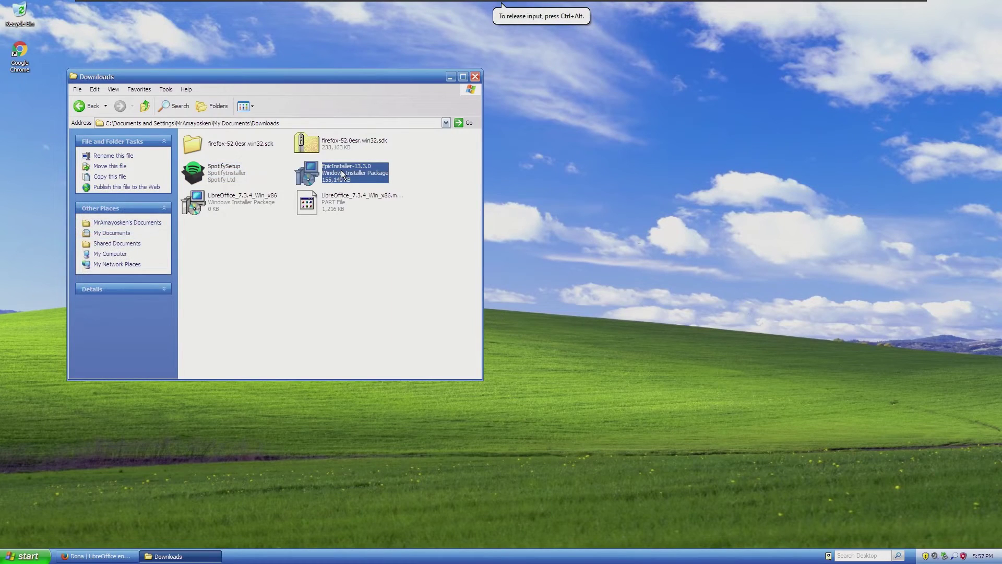
double_click(341, 171)
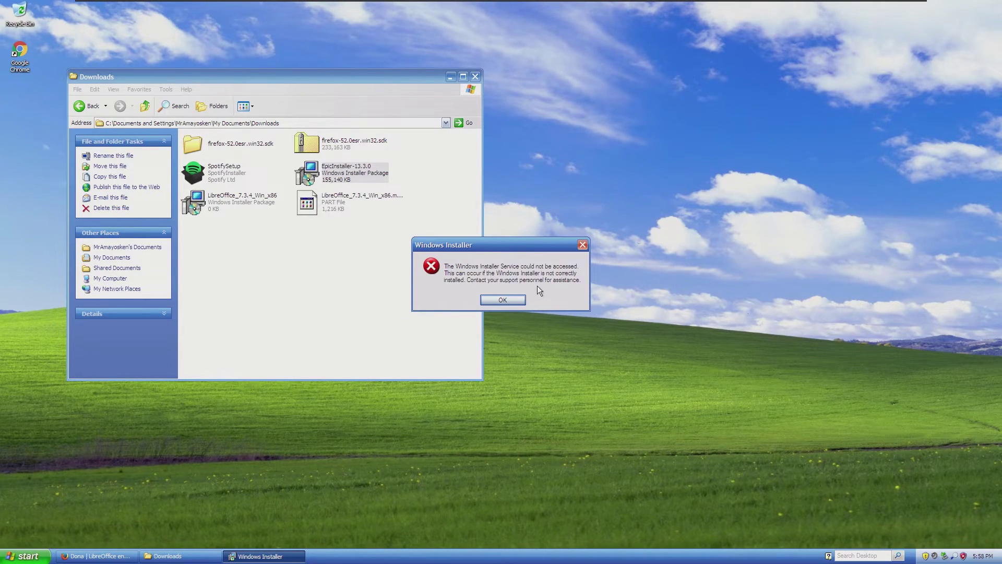
click(502, 300)
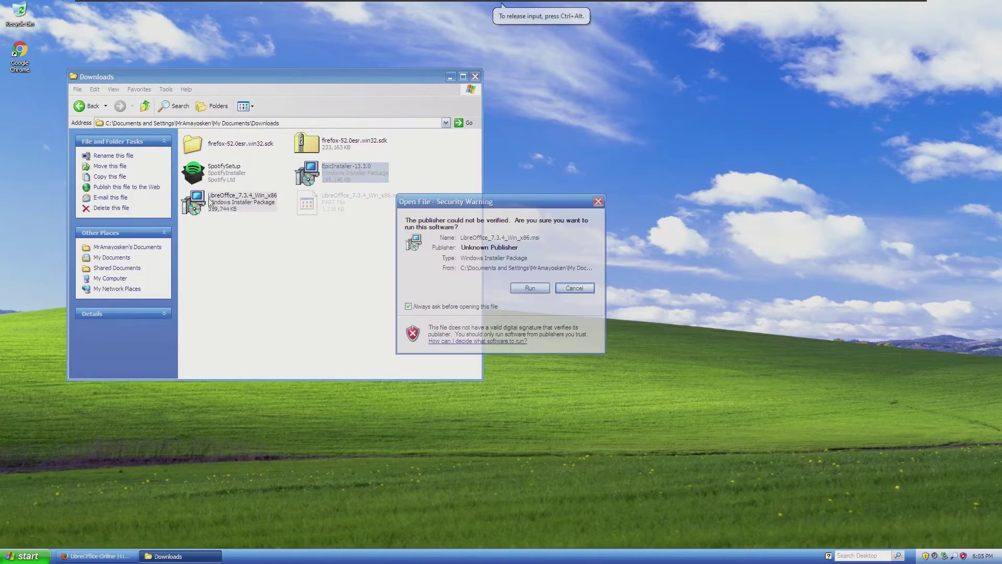
- Try to run the LibreOffice_7.3.4_Win_x86 installer package despite the security warning and dismiss the installer message
click(515, 287)
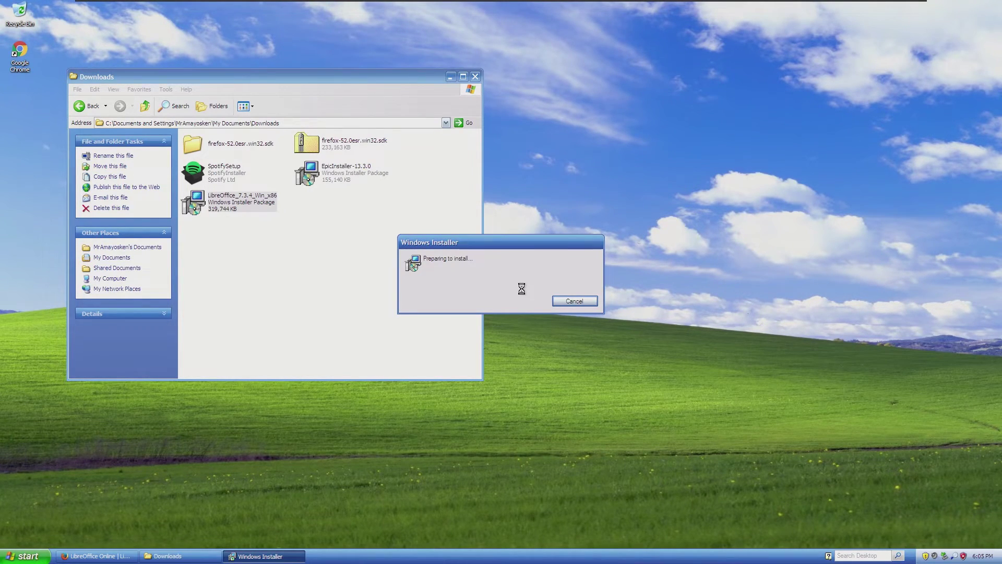
click(503, 301)
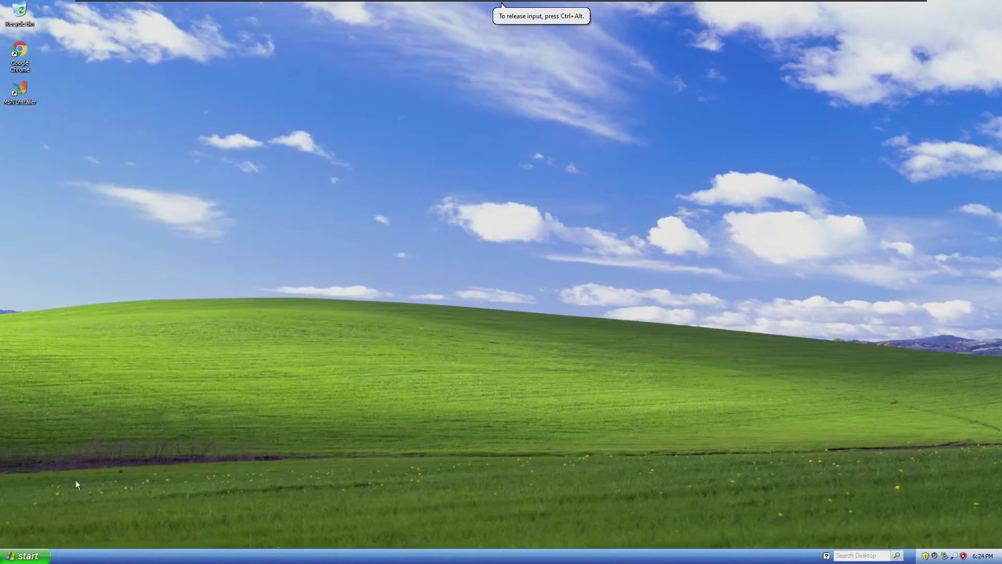
- Start the Windows XP Tour in its animated format and skip the intro
click(49, 553)
click(39, 430)
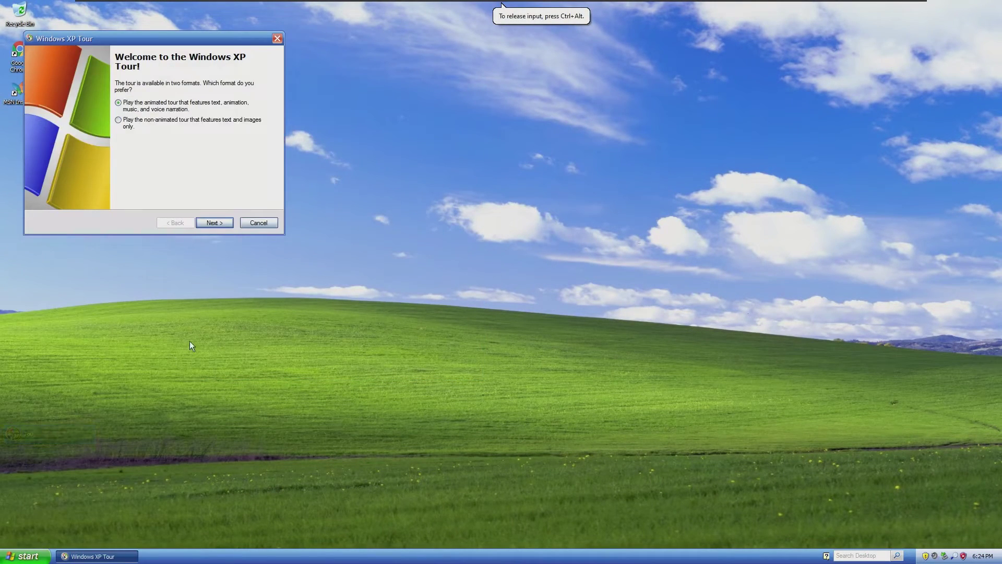
click(214, 222)
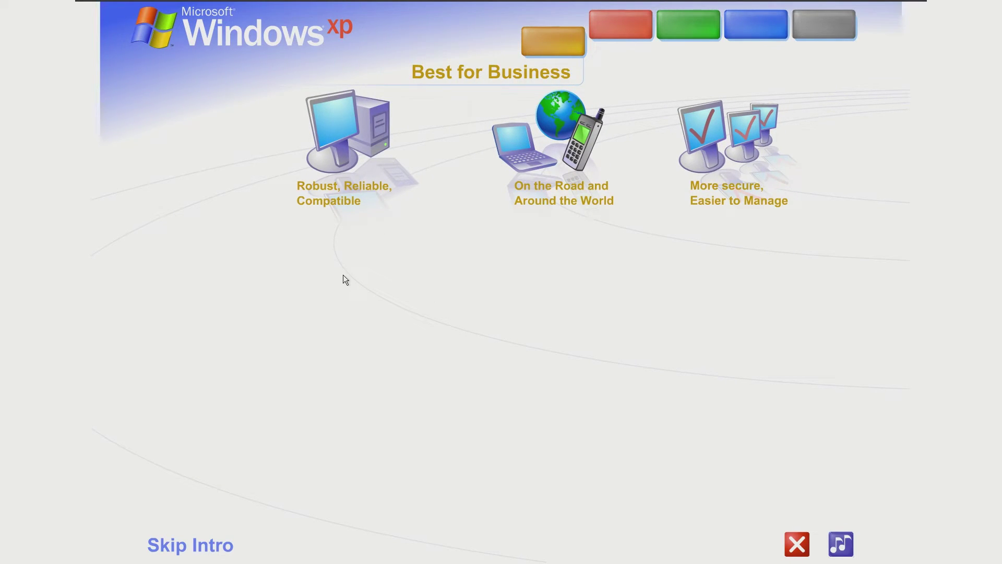
click(192, 549)
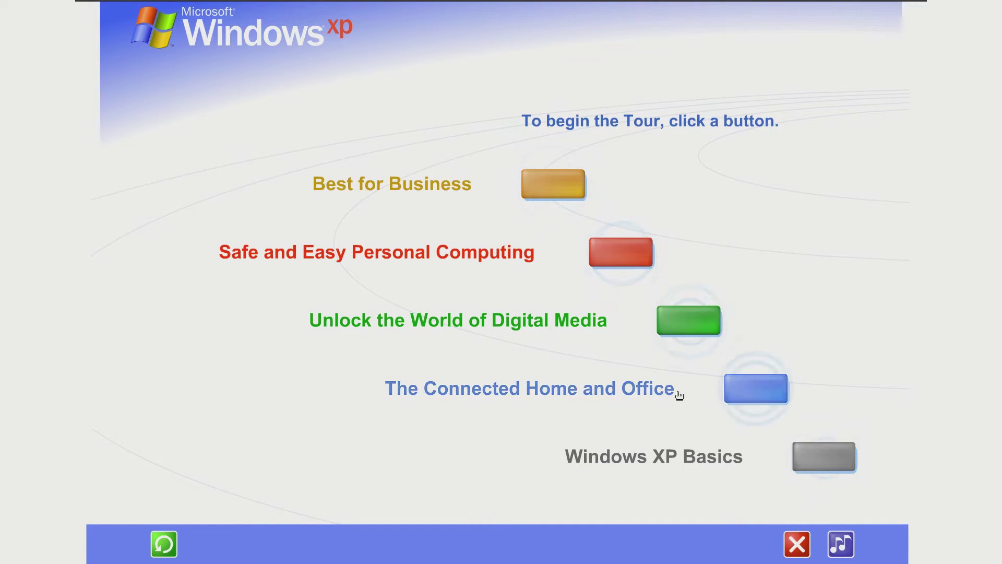
- Open the Windows XP Basics section of the tour and play The Windows Desktop topic and the third topic
click(801, 456)
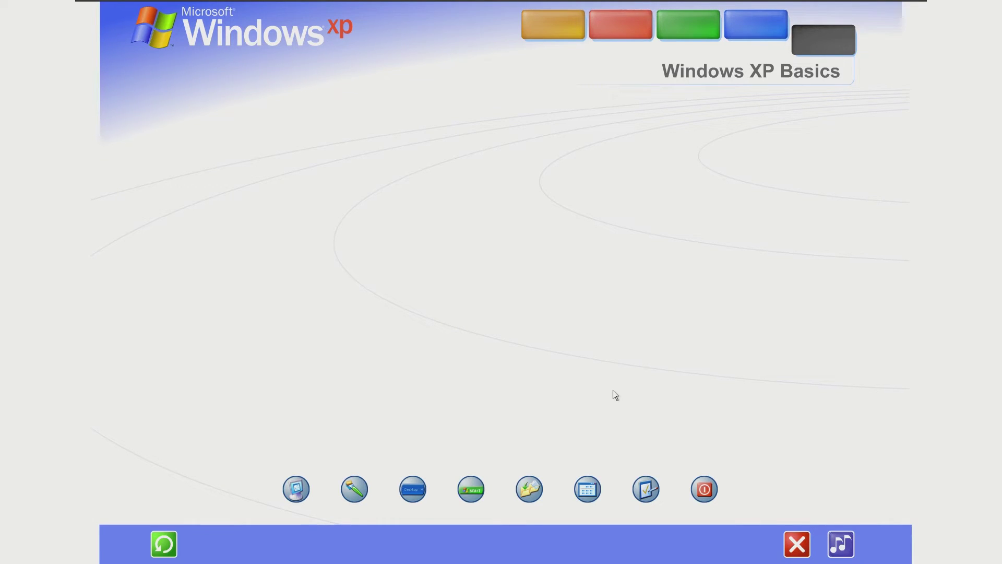
click(296, 488)
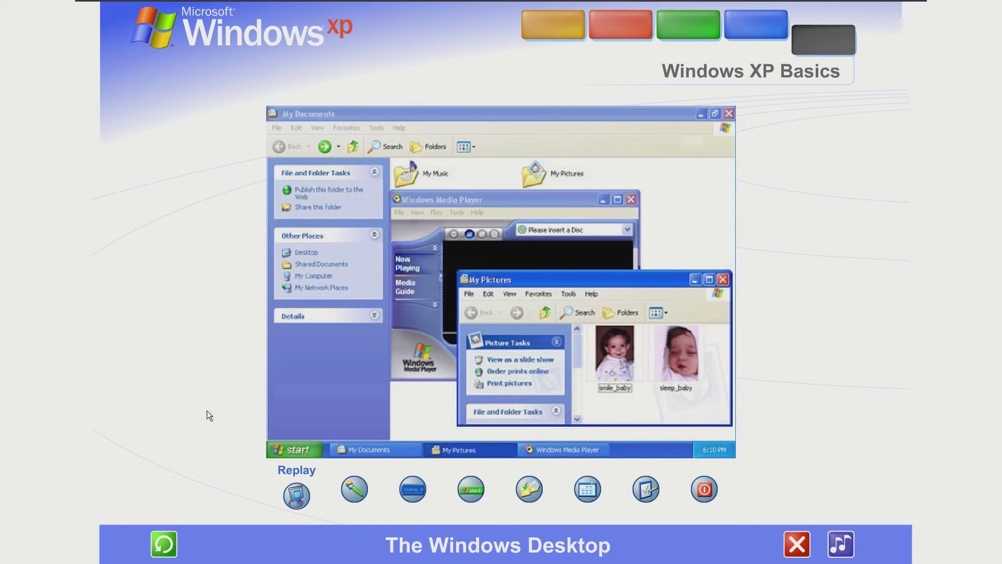
click(412, 489)
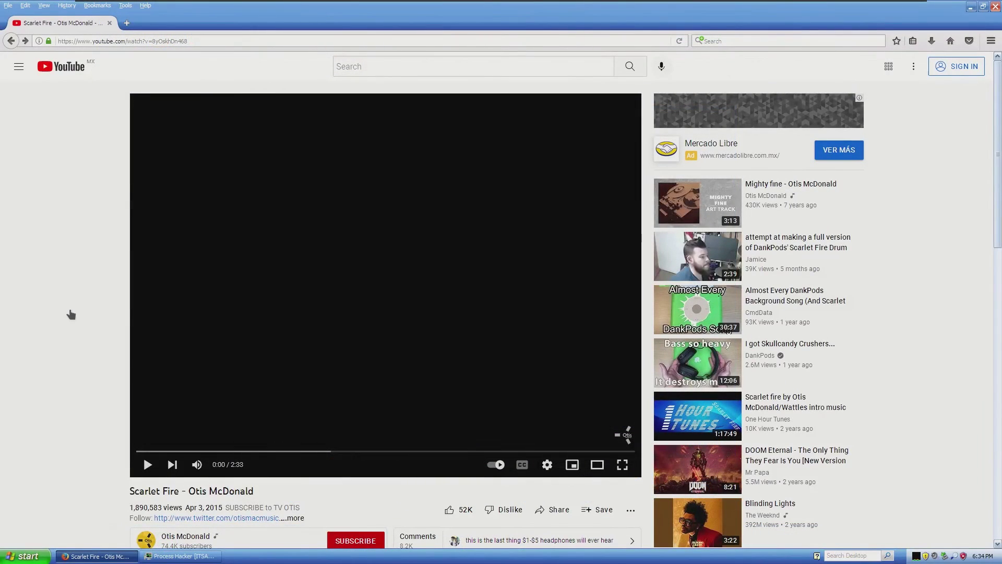
- Play the YouTube video "Scarlet Fire - Otis McDonald" in Firefox
click(70, 313)
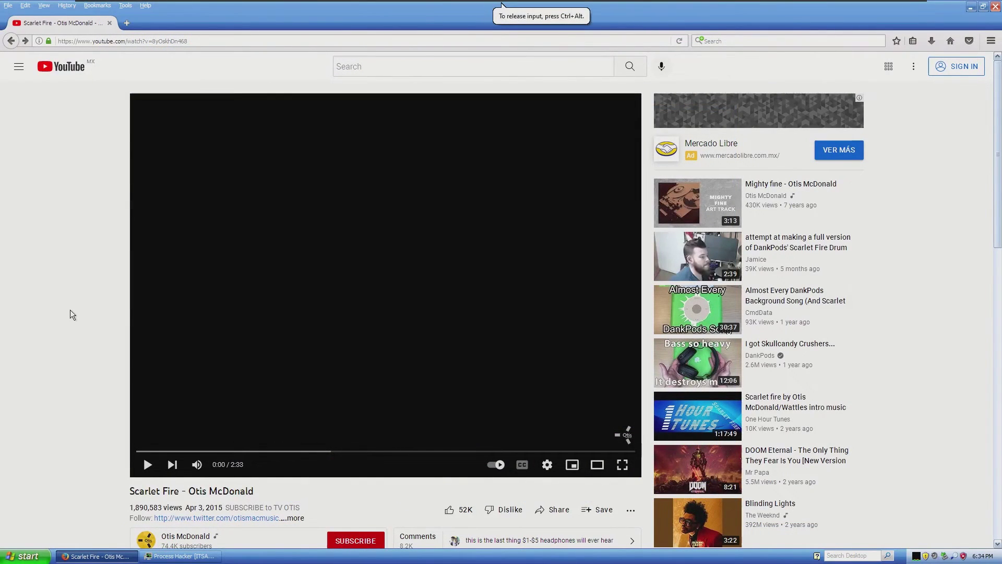
click(243, 301)
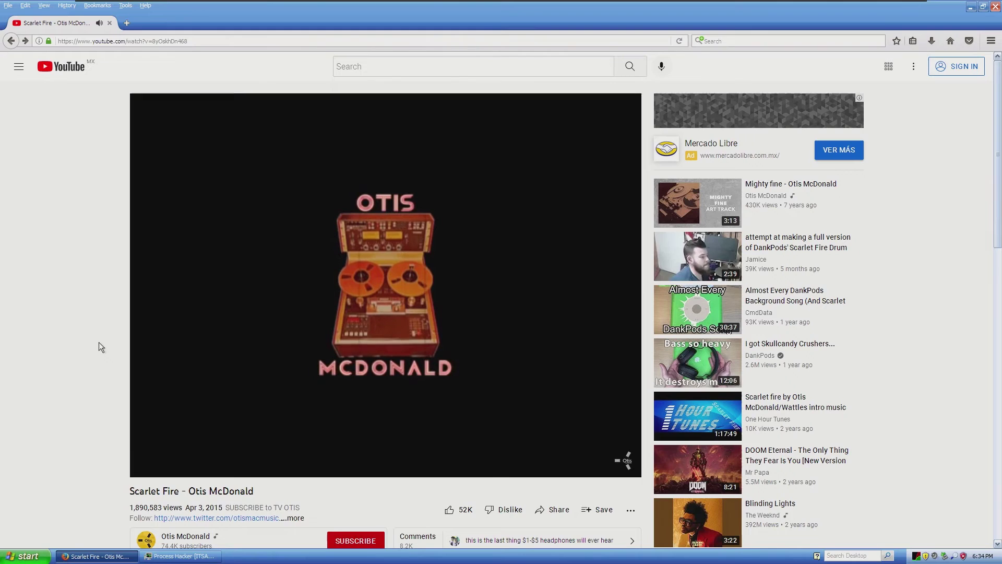
- Switch to Process Hacker, move its window off the video and terminate the csrss.exe process
click(180, 556)
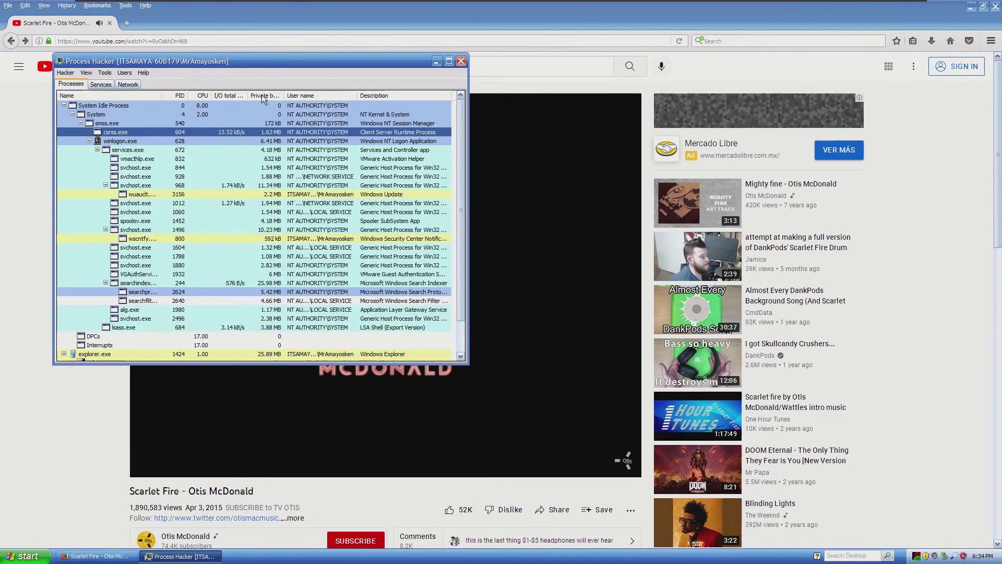
drag(249, 68, 849, 95)
right_click(725, 164)
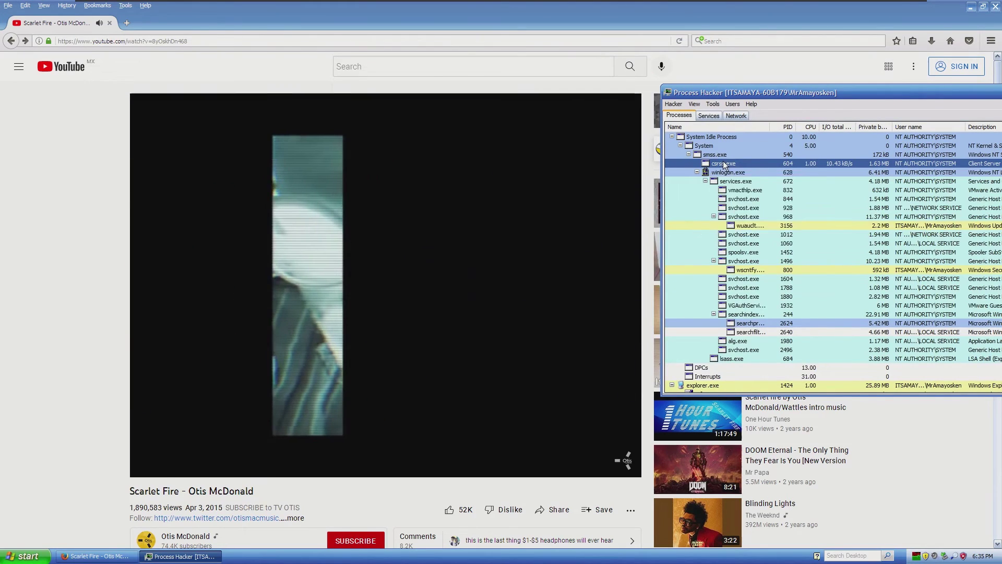
click(745, 167)
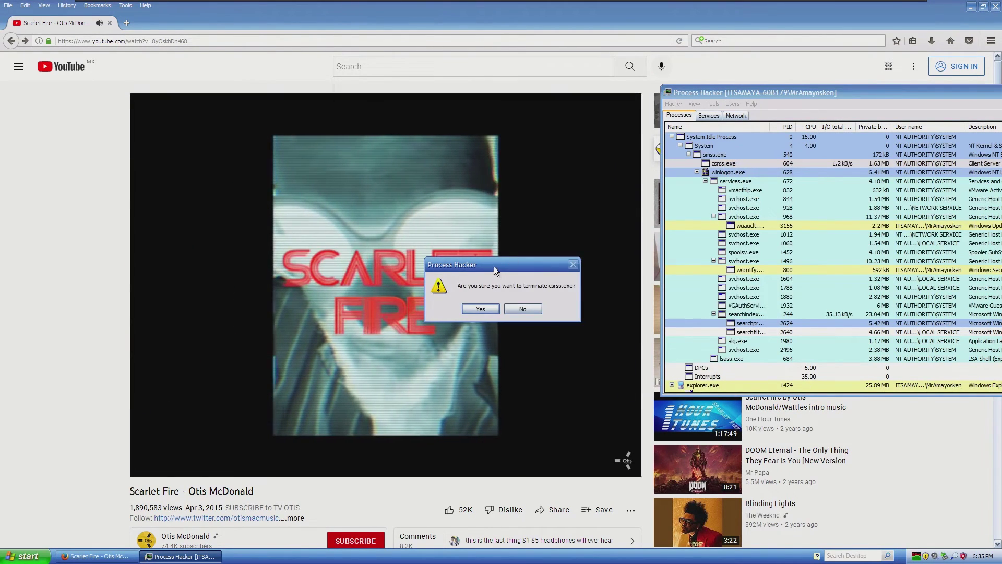
drag(761, 239, 756, 208)
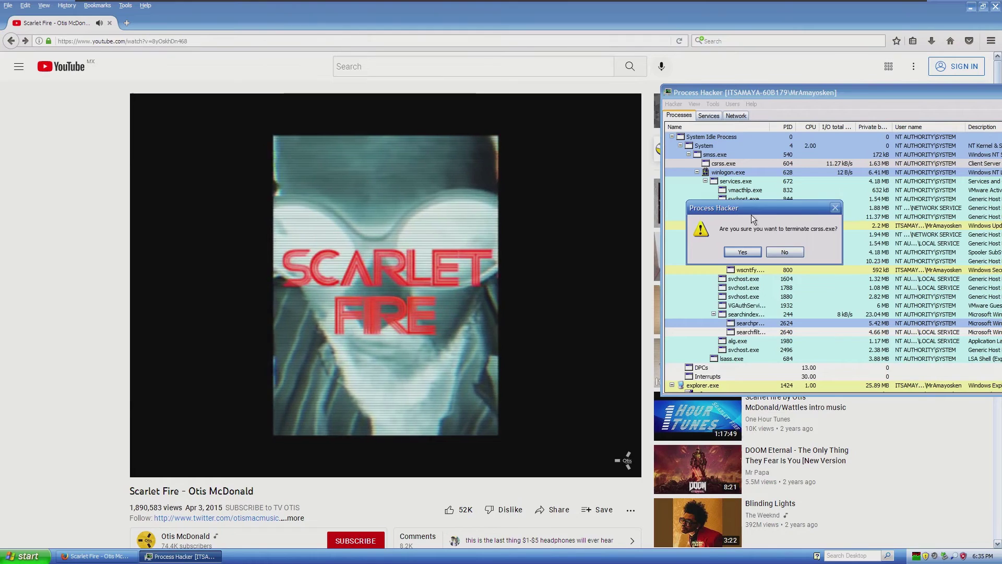
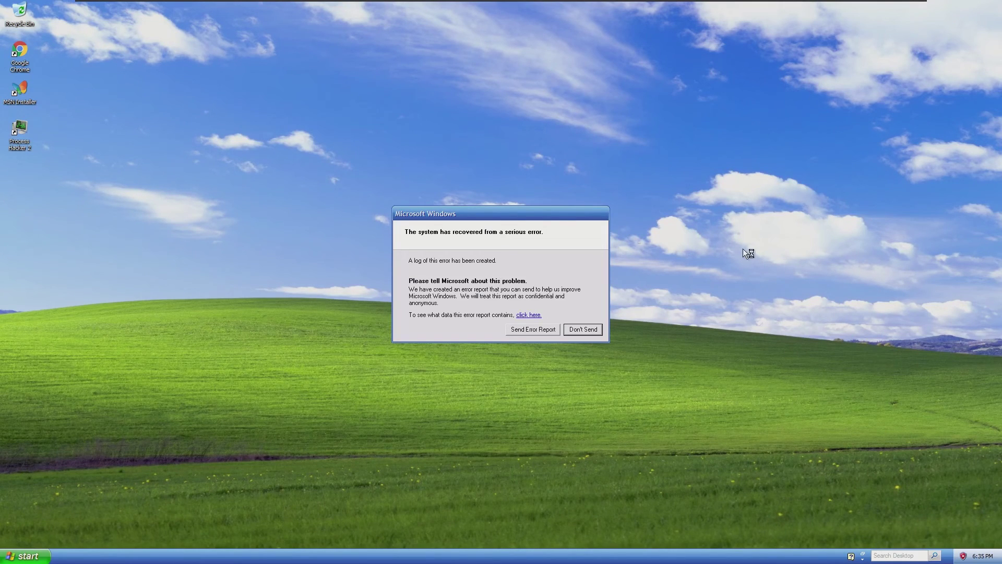
- Dismiss the serious-error dialog without sending the error report
click(583, 329)
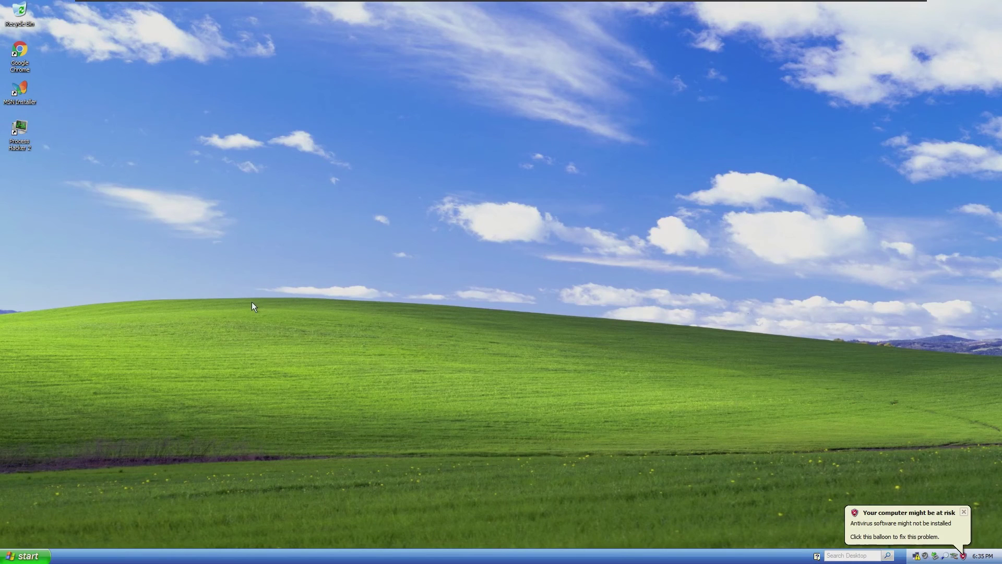
- Open a blank Notepad document
click(34, 557)
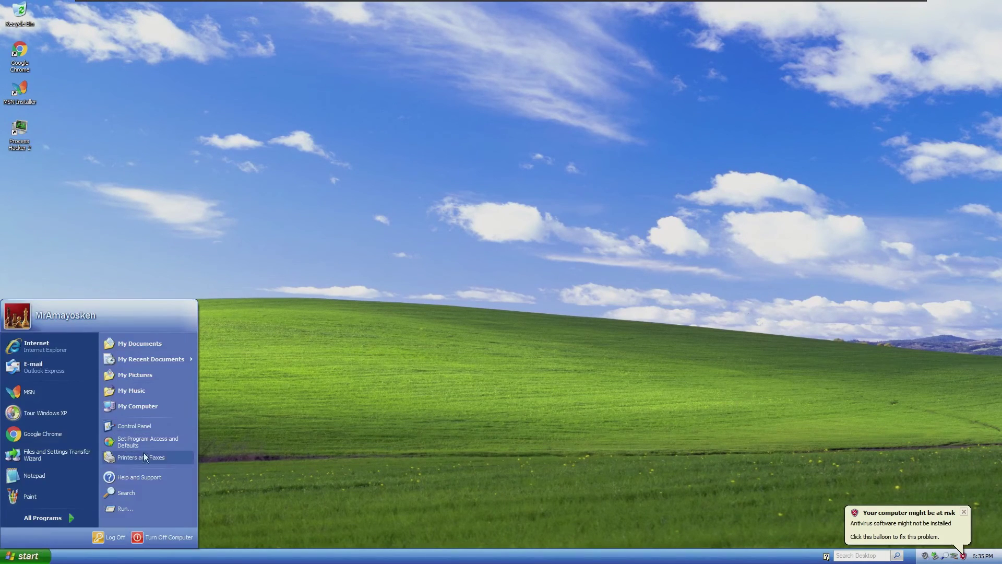
click(42, 519)
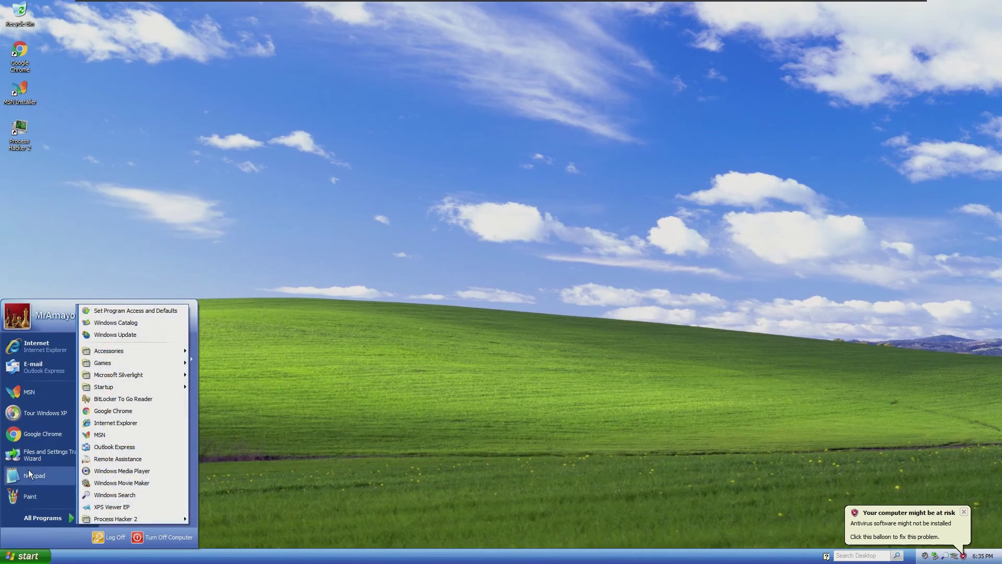
click(49, 476)
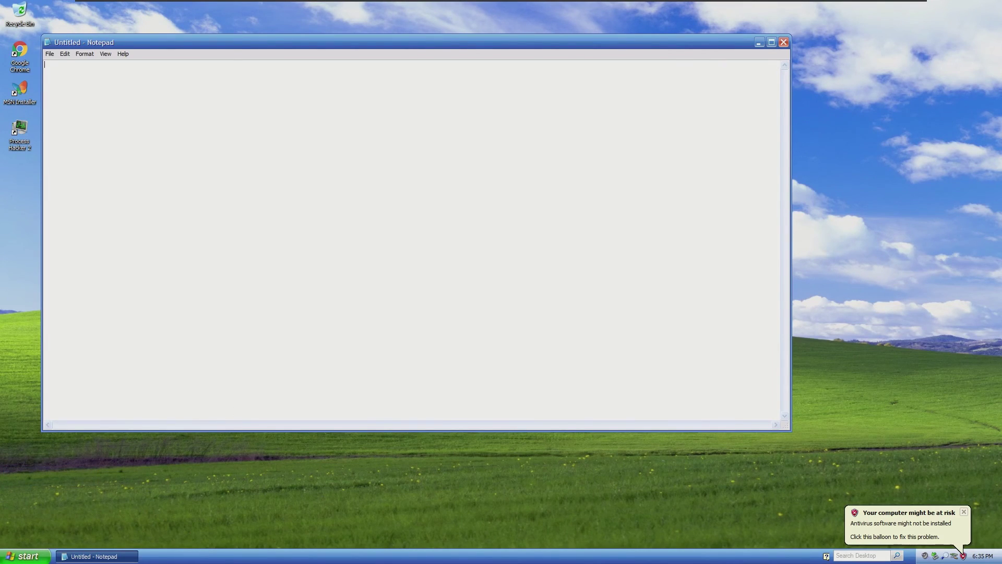
- Cancel the Found New Hardware Wizard and return to the blank Notepad document
click(98, 54)
click(316, 298)
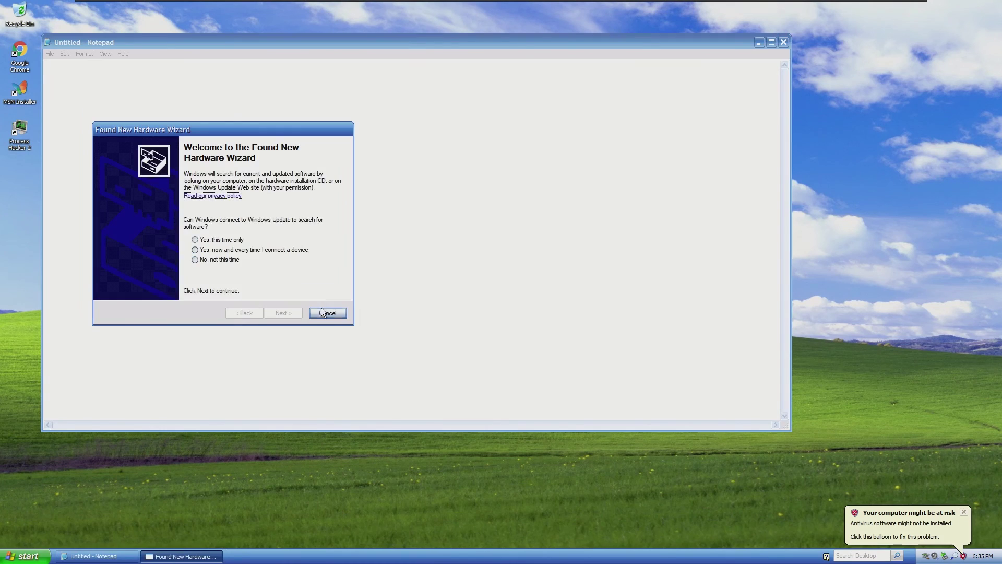
click(253, 206)
- Choose a larger font size for Notepad's text in the Font dialog and apply it
click(104, 53)
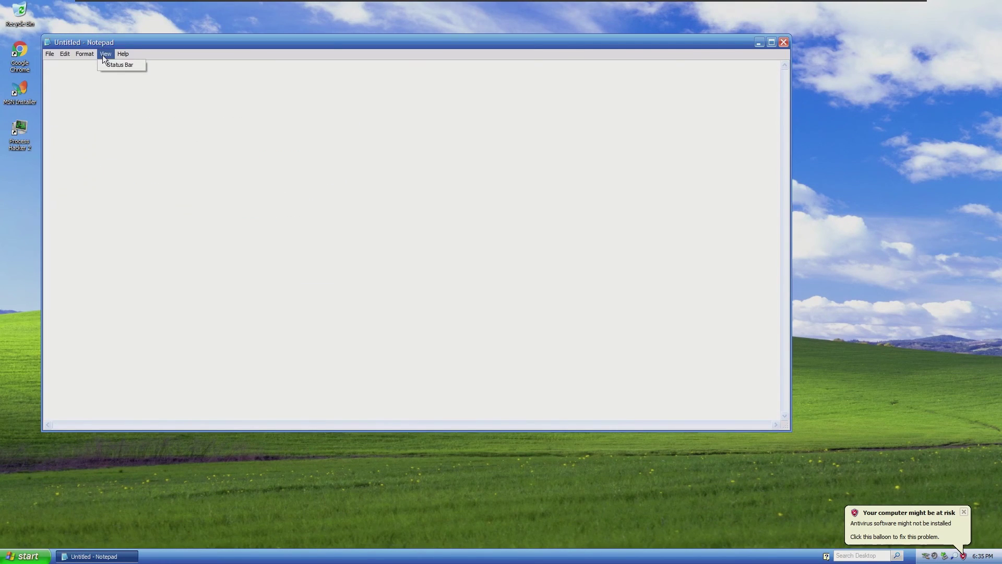
click(92, 74)
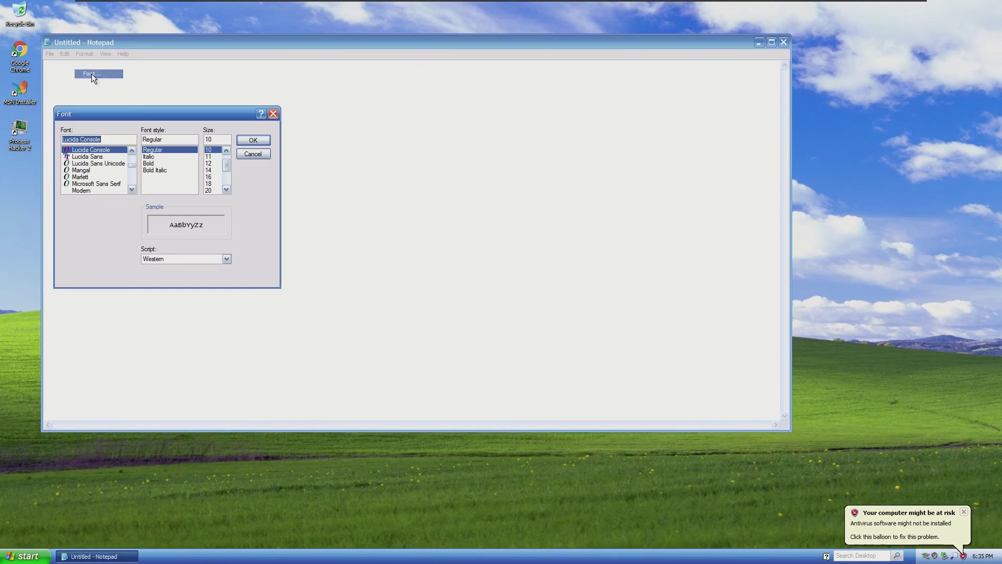
click(207, 190)
scroll(209, 178, down, 3)
click(210, 183)
click(208, 170)
click(253, 140)
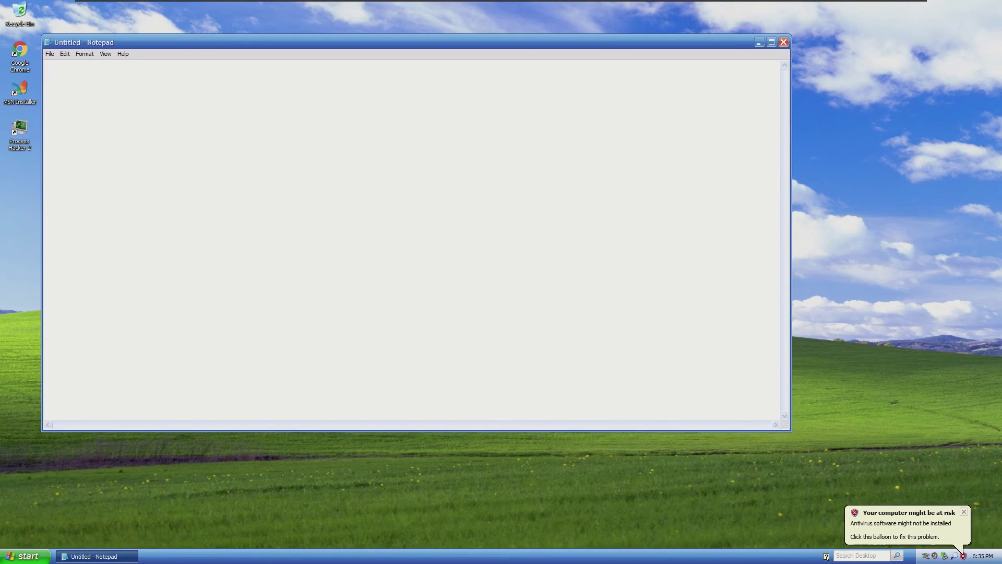
- Enter the text "XD" in the Notepad document, then close Notepad without saving the changes
text(XD)
click(783, 42)
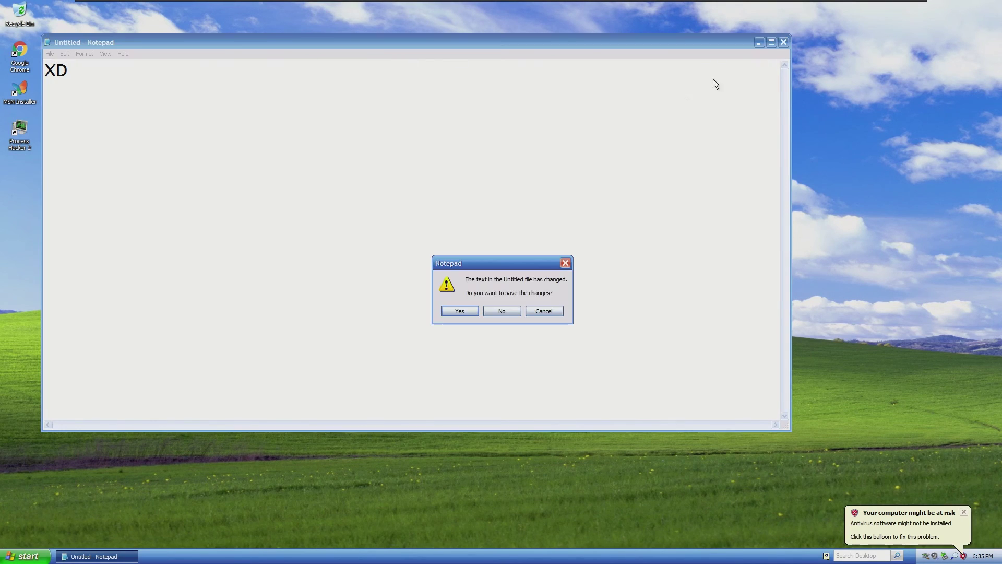
click(501, 311)
- Shut down Windows XP using the Turn Off option
click(263, 288)
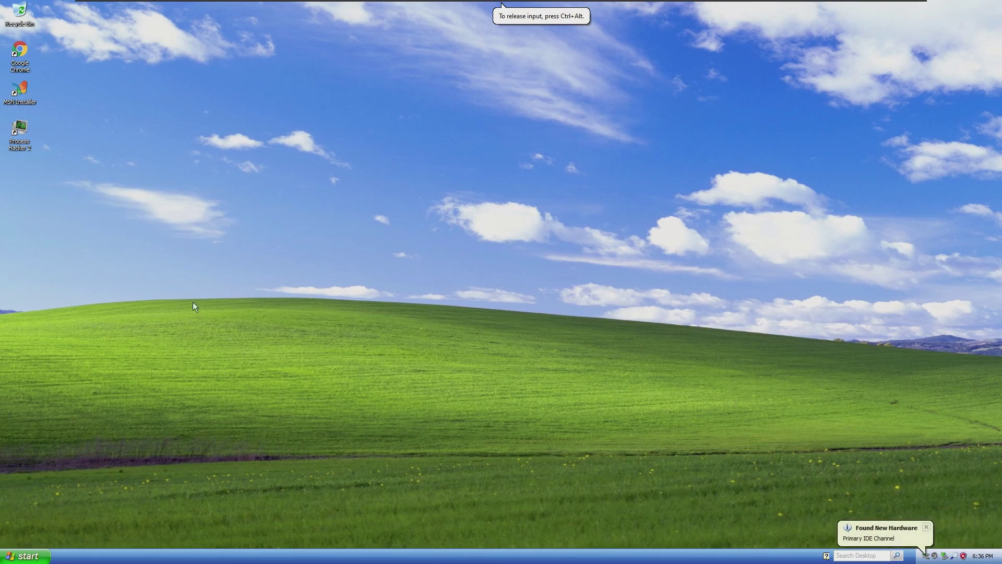
click(25, 556)
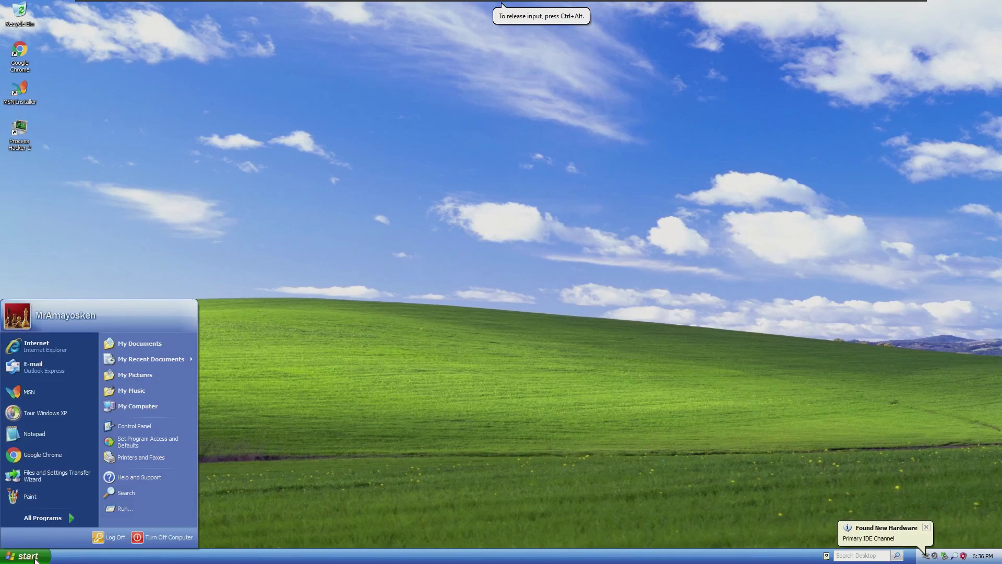
click(154, 538)
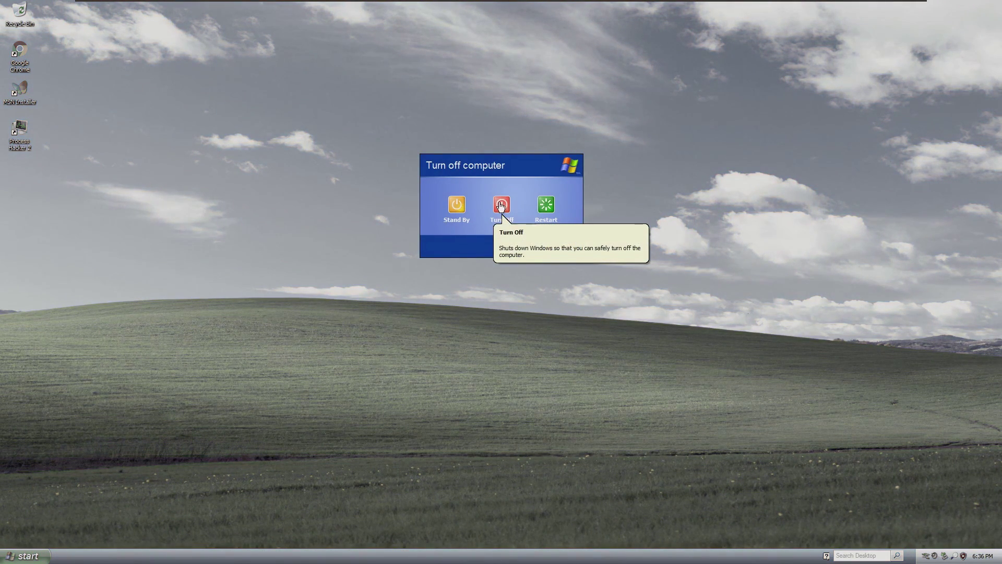
click(500, 205)
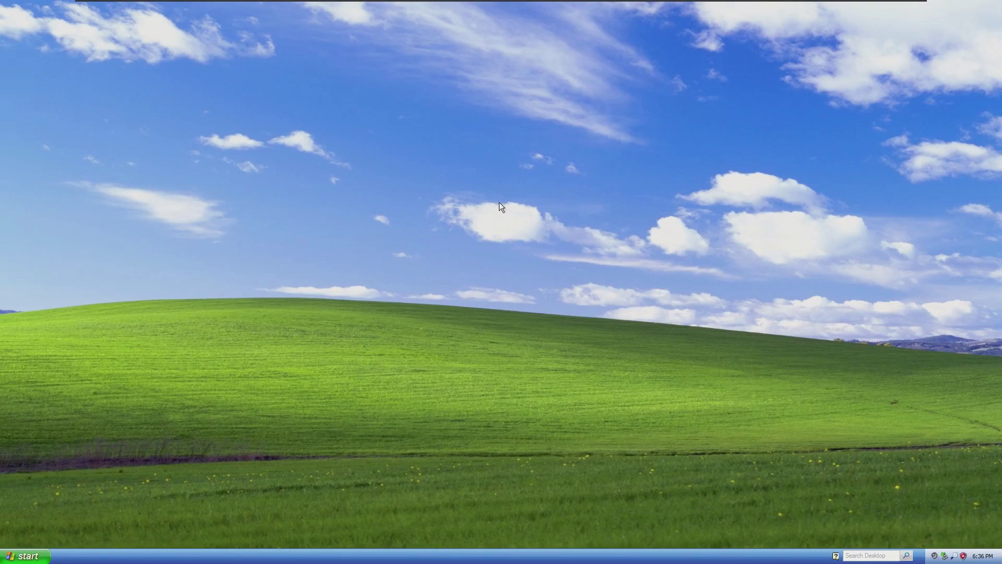